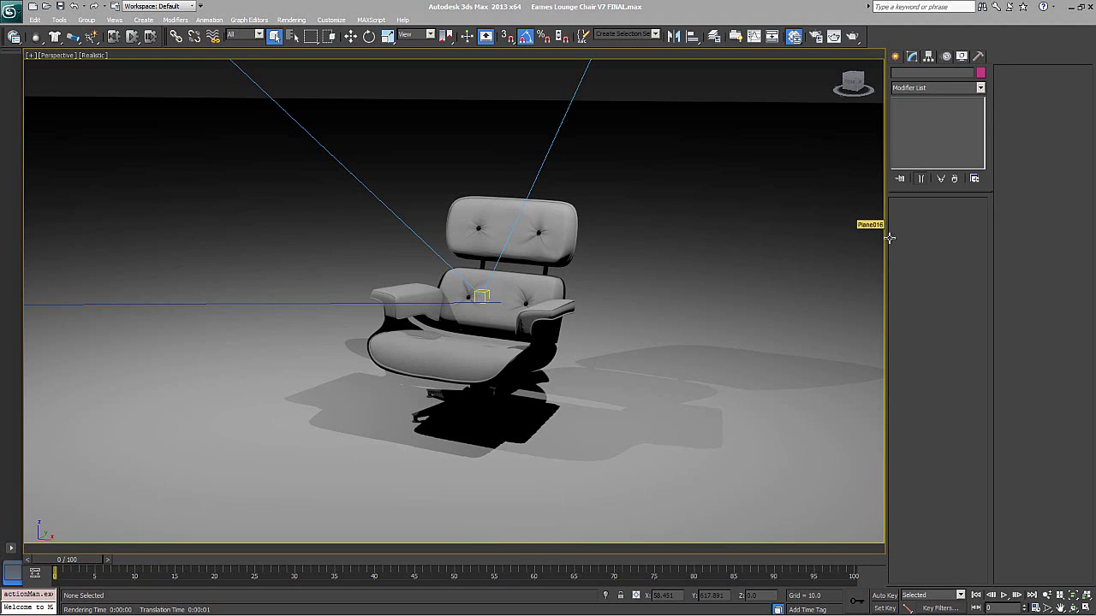
# Step: Examine the lounge chair and the shadows it casts on the floor plane from several angles
pyautogui.keyDown('alt'); pyautogui.moveTo(511, 291); pyautogui.dragTo(487, 298, button='middle'); pyautogui.keyUp('alt')
pyautogui.scroll(3, 473, 332)
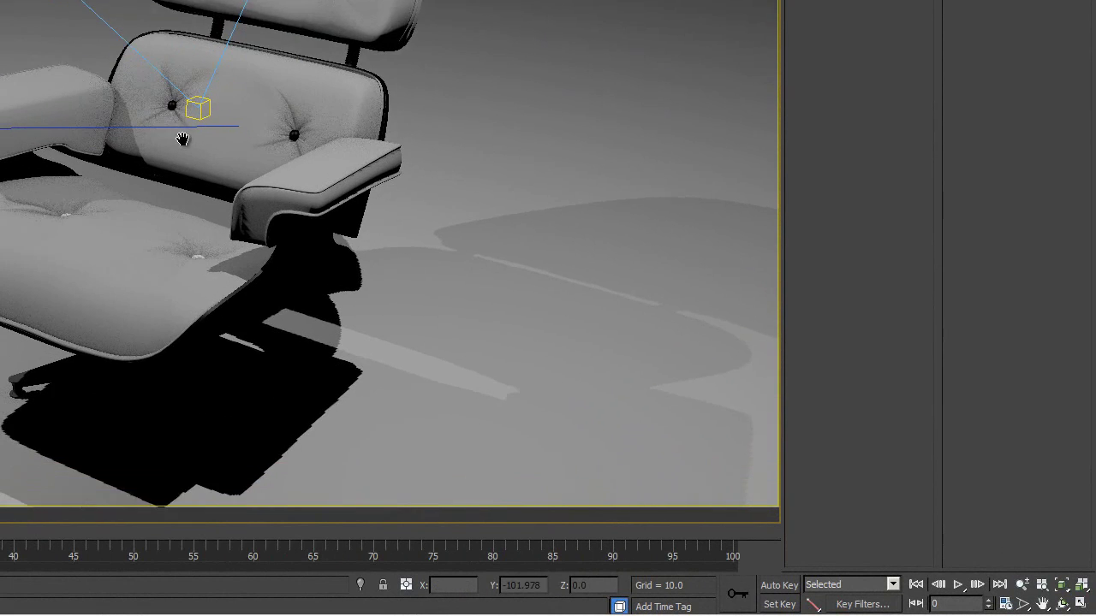
pyautogui.moveTo(182, 139); pyautogui.dragTo(195, 106, button='middle')
pyautogui.keyDown('alt'); pyautogui.moveTo(149, 148); pyautogui.dragTo(170, 129, button='middle'); pyautogui.keyUp('alt')
pyautogui.keyDown('alt'); pyautogui.moveTo(120, 181); pyautogui.dragTo(193, 187, button='middle'); pyautogui.keyUp('alt')
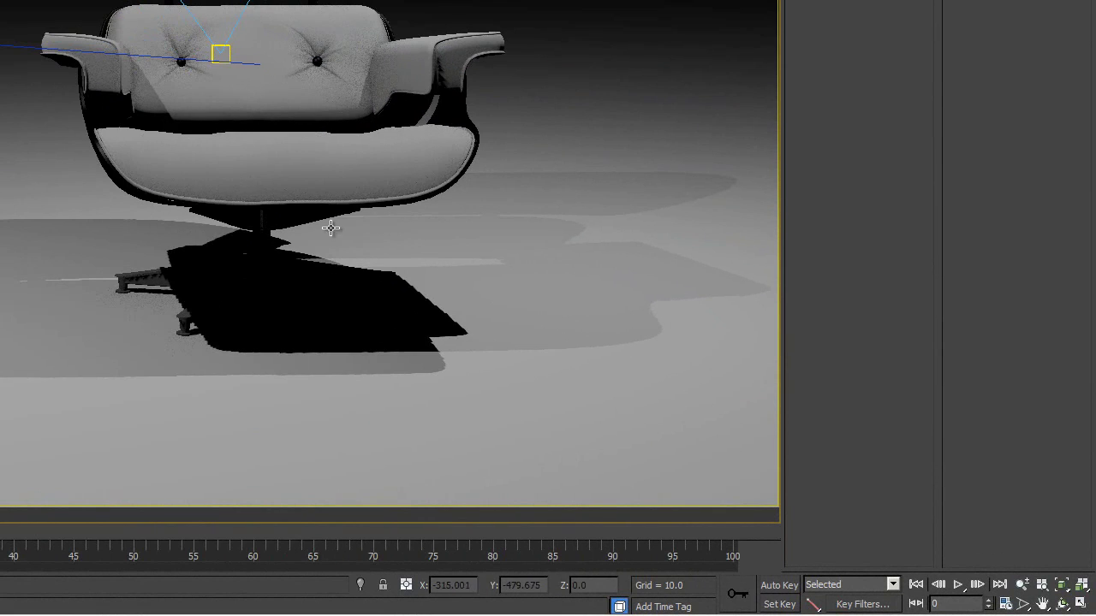
pyautogui.moveTo(312, 208); pyautogui.dragTo(159, 257, button='middle')
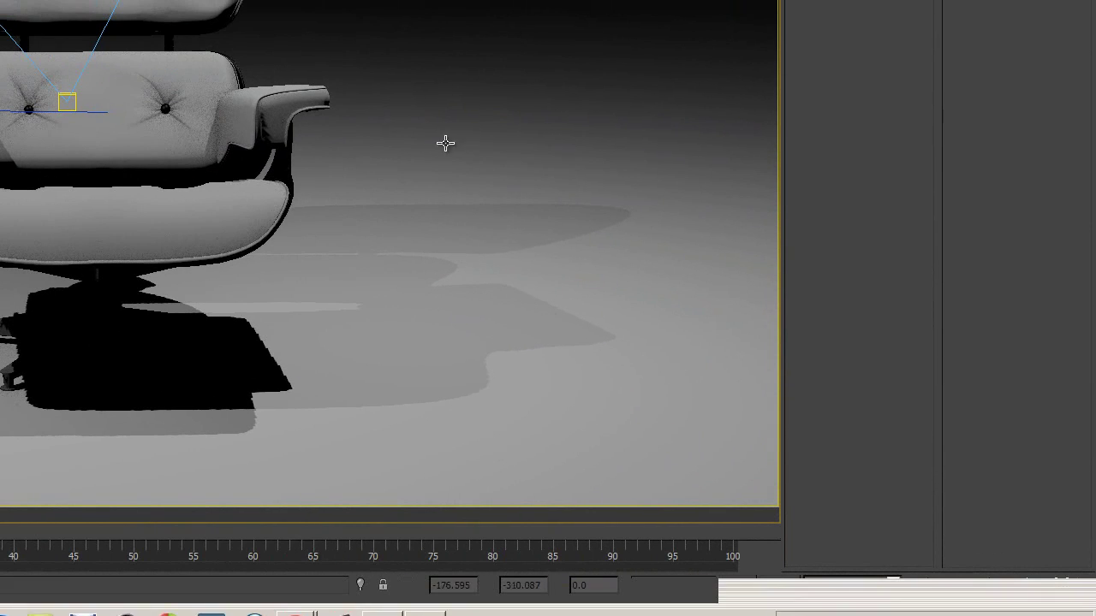
pyautogui.moveTo(466, 236); pyautogui.dragTo(361, 255, button='middle')
pyautogui.moveTo(225, 251); pyautogui.dragTo(322, 280, button='middle')
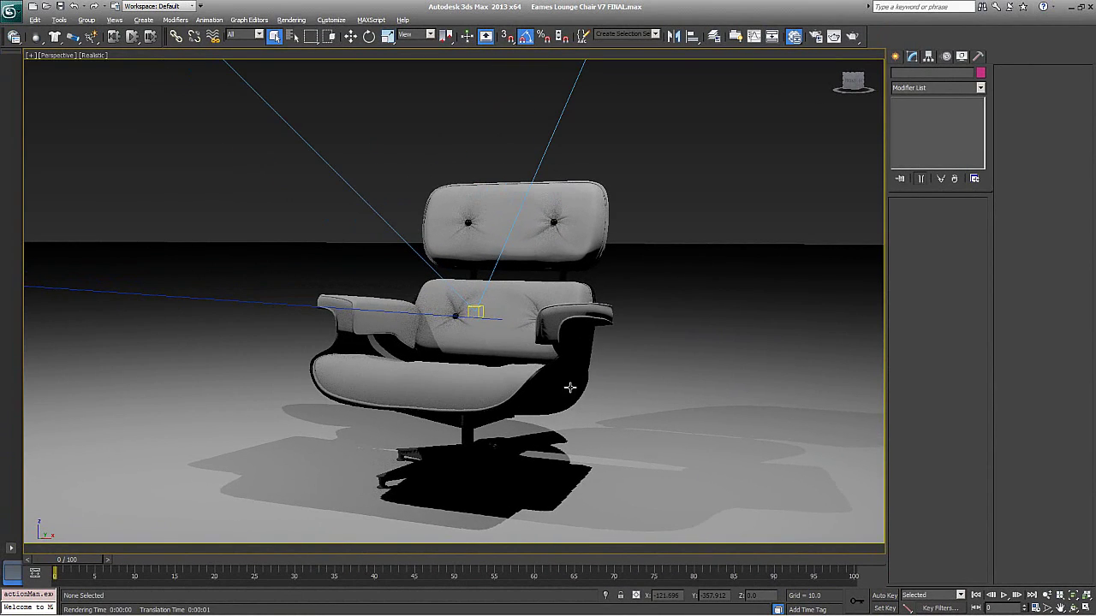
# Step: Render the perspective view of the chair on the existing floor plane, and close the rendered image
pyautogui.moveTo(571, 388)
pyautogui.keyDown('alt'); pyautogui.mouseDown(button='middle')
pyautogui.moveTo(589, 407)
pyautogui.moveTo(566, 395)
pyautogui.mouseUp(button='middle'); pyautogui.keyUp('alt')
pyautogui.scroll(-2, 566, 395)
pyautogui.click(855, 36)
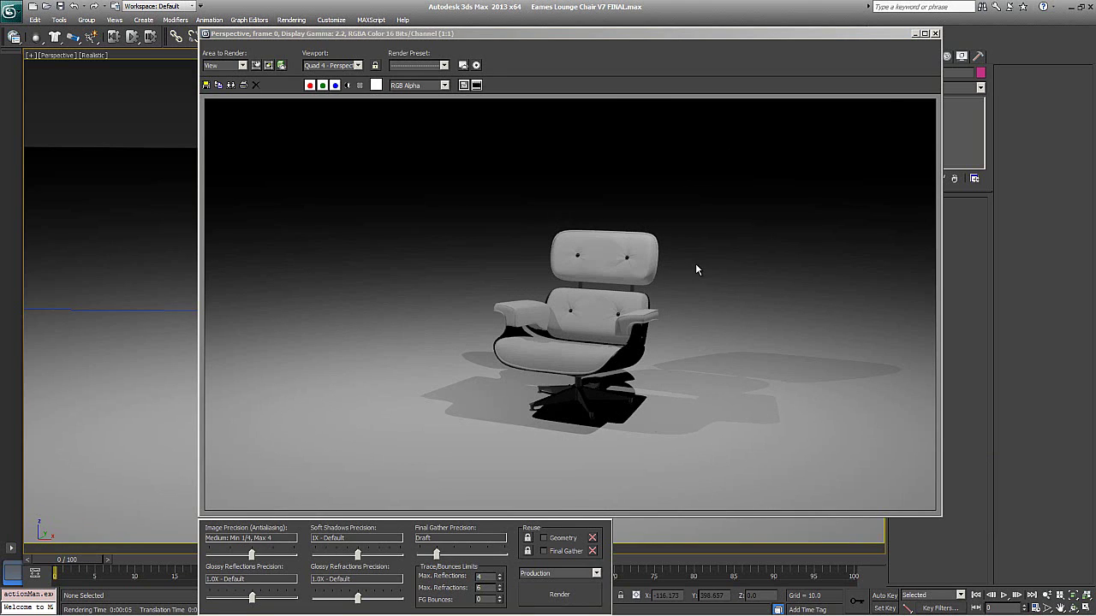
pyautogui.click(935, 35)
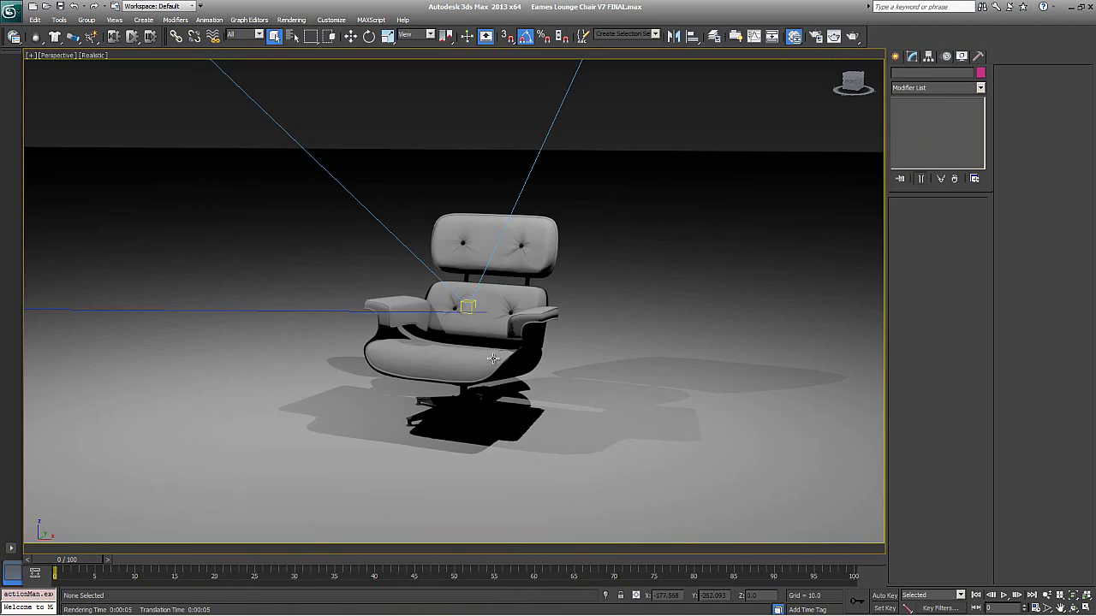
# Step: Select the floor plane beneath the chair and delete it from the scene
pyautogui.moveTo(494, 359)
pyautogui.keyDown('alt'); pyautogui.mouseDown(button='middle')
pyautogui.moveTo(484, 352)
pyautogui.moveTo(497, 360)
pyautogui.mouseUp(button='middle'); pyautogui.keyUp('alt')
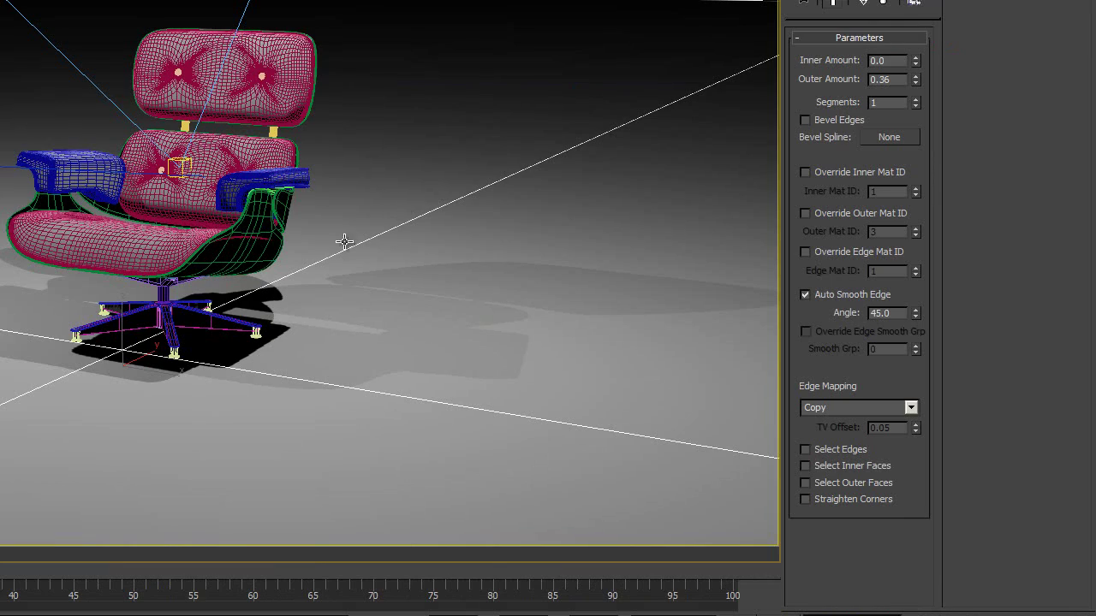
pyautogui.moveTo(339, 279)
pyautogui.keyDown('alt'); pyautogui.mouseDown(button='middle')
pyautogui.moveTo(325, 286)
pyautogui.moveTo(359, 269)
pyautogui.moveTo(344, 268)
pyautogui.mouseUp(button='middle'); pyautogui.keyUp('alt')
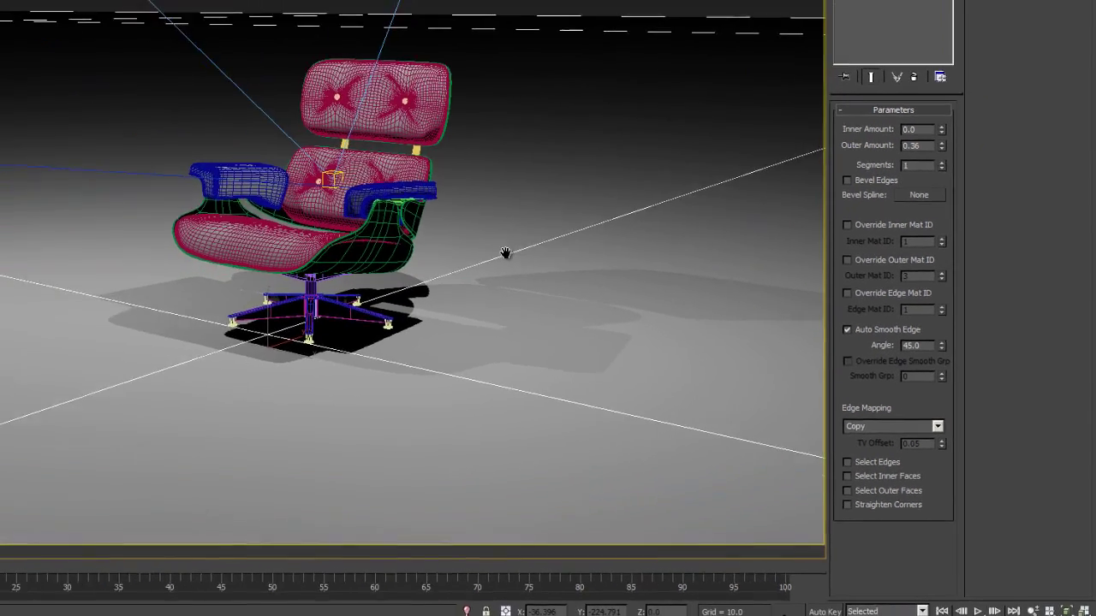
pyautogui.press('Delete')
# Step: Create a large standard cylinder around the chair, with a radius of about 1374 and a height of about 428
pyautogui.scroll(-5, 386, 244)
pyautogui.click(895, 56)
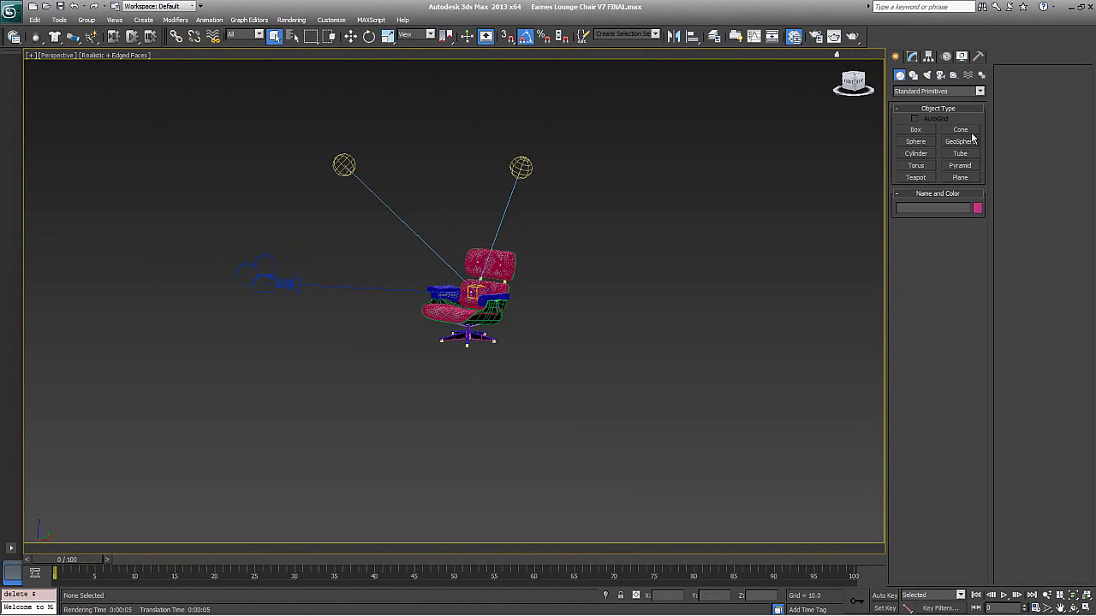
pyautogui.click(917, 154)
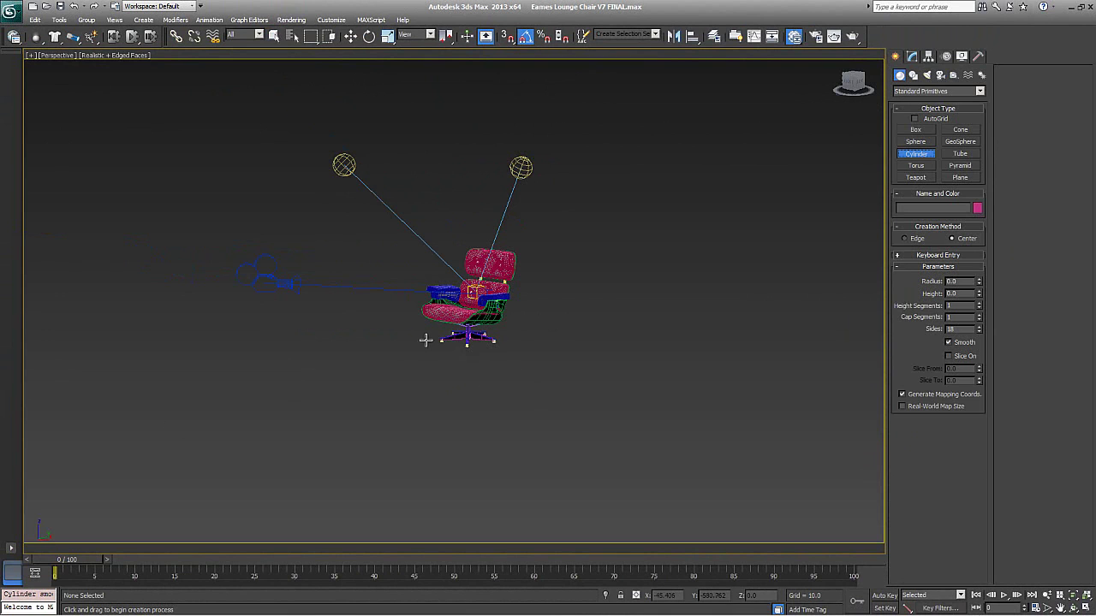
pyautogui.moveTo(457, 347); pyautogui.dragTo(471, 247)
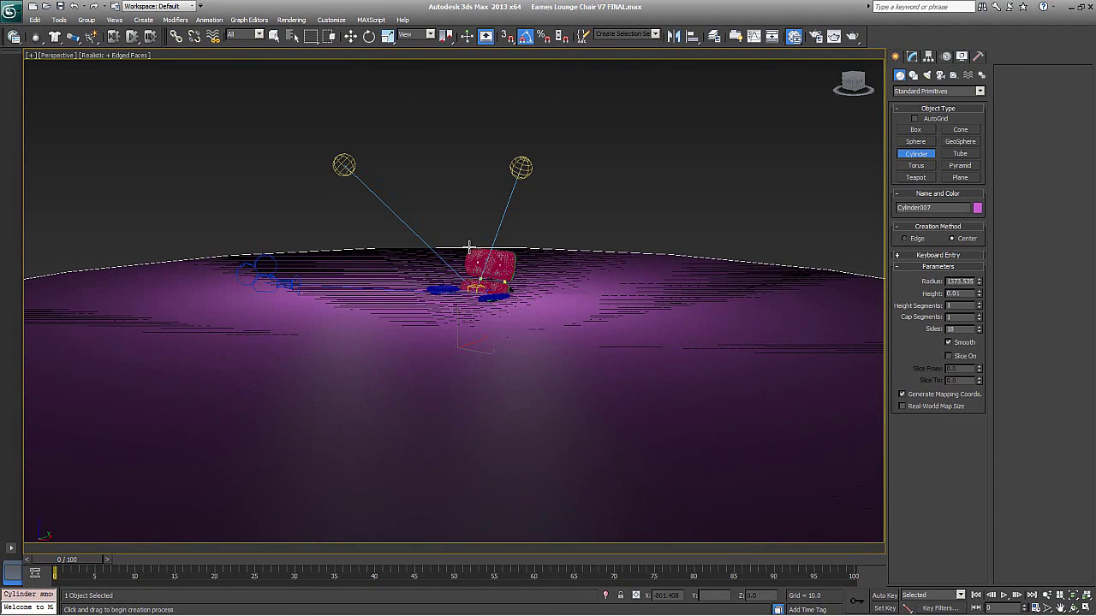
pyautogui.click(479, 119)
# Step: In a wireframe front view, move the cylinder so its centre and bottom roughly line up with the chair's base
pyautogui.press('z')
pyautogui.press('f')
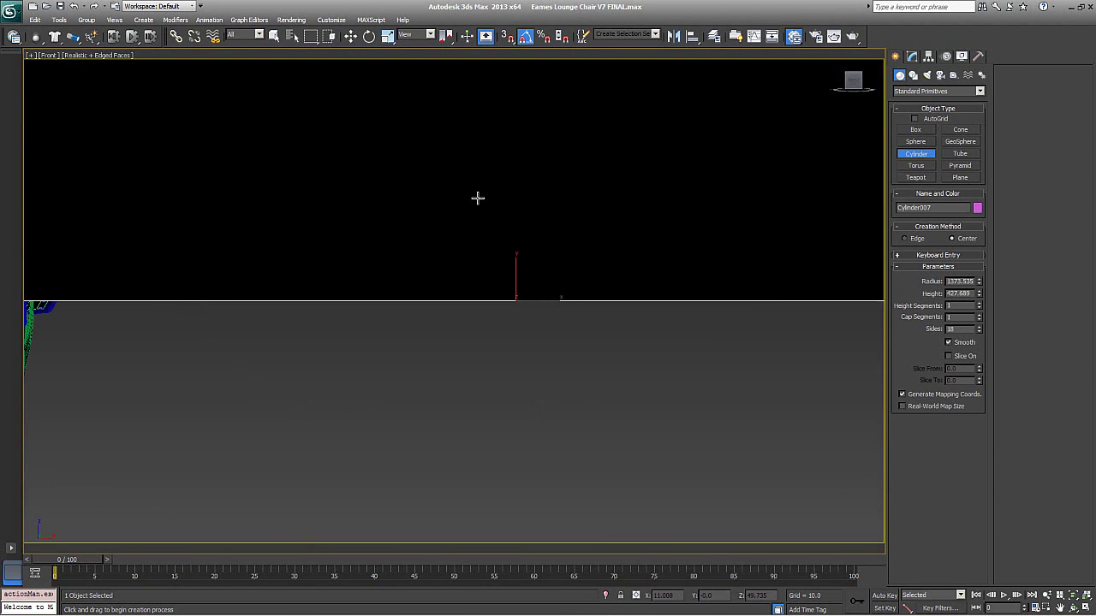
pyautogui.press('z')
pyautogui.scroll(-2, 476, 245)
pyautogui.moveTo(476, 246); pyautogui.dragTo(511, 238, button='middle')
pyautogui.scroll(3, 511, 239)
pyautogui.moveTo(511, 239); pyautogui.dragTo(638, 163, button='middle')
pyautogui.press('F3')
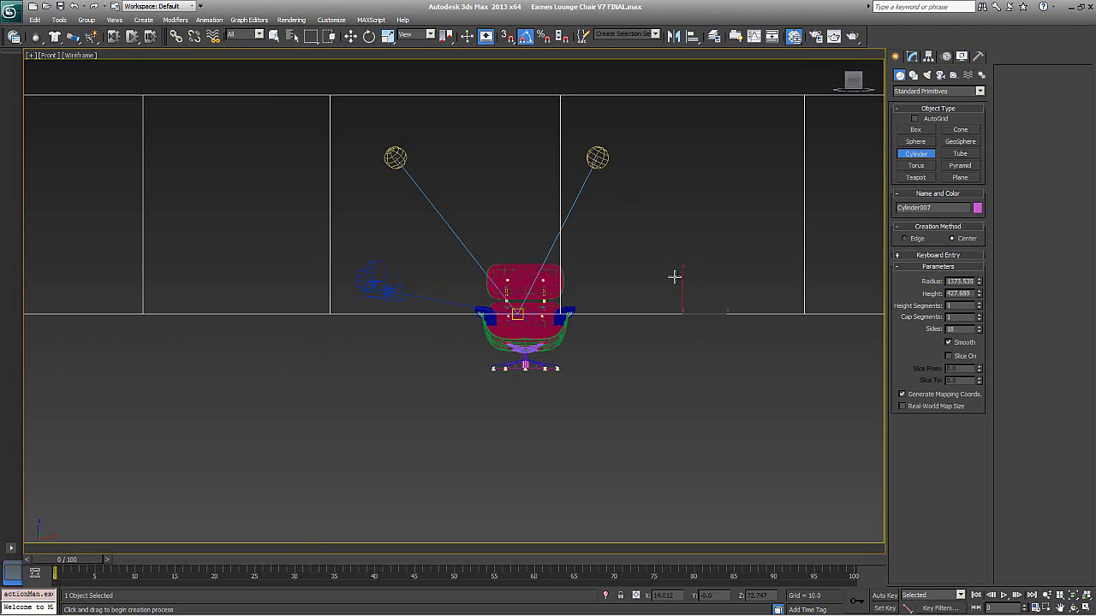
pyautogui.rightClick(679, 286)
pyautogui.rightClick(680, 294)
pyautogui.click(702, 300)
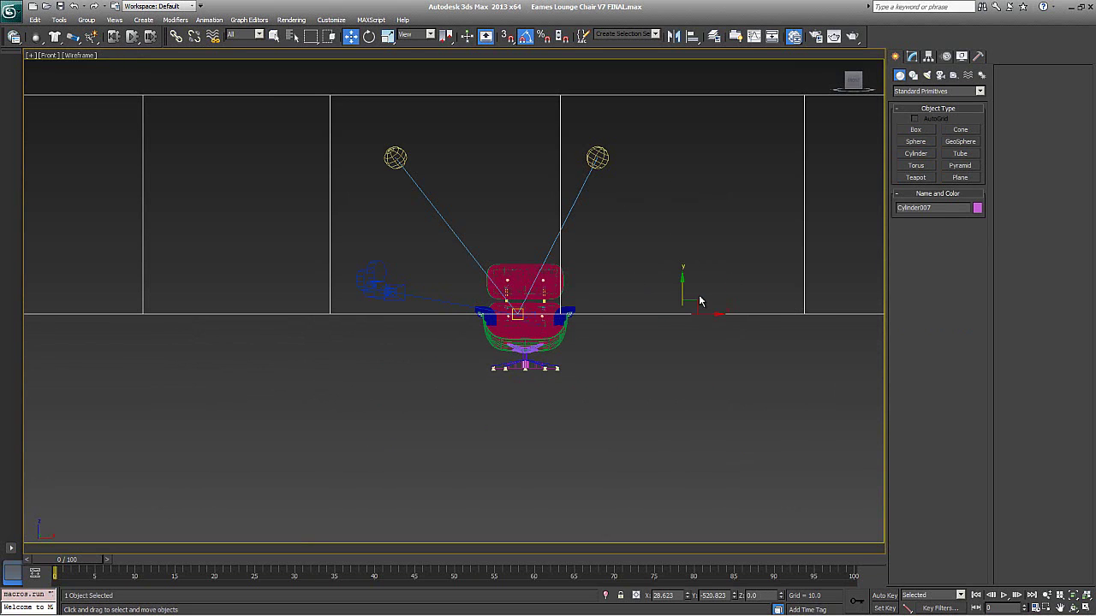
pyautogui.moveTo(690, 305); pyautogui.dragTo(541, 358)
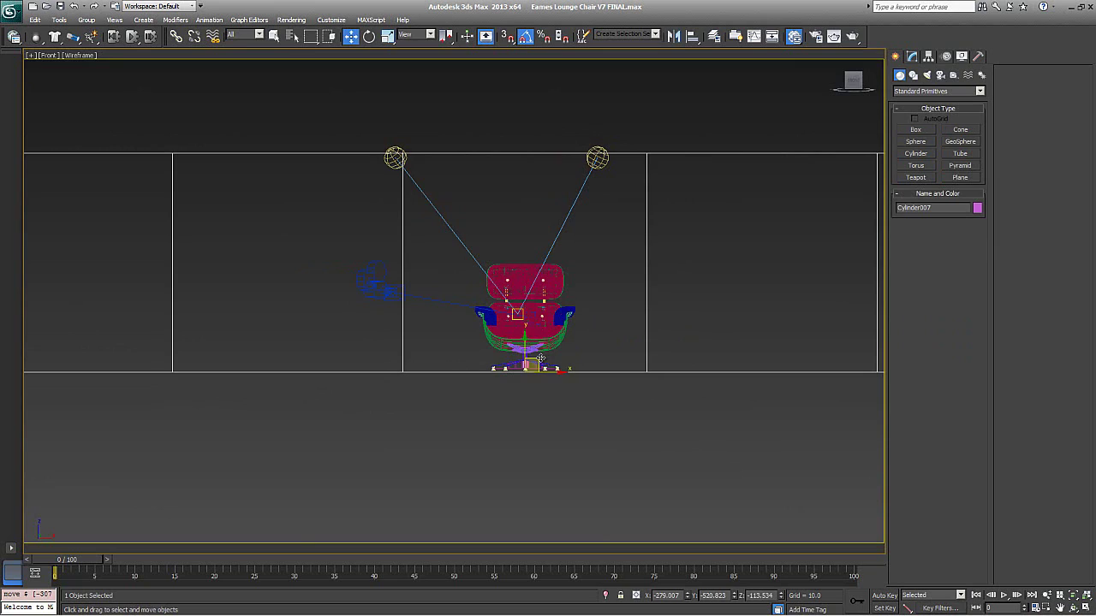
# Step: Raise the cylinder slightly in the front view so its bottom meets the underside of the chair's feet
pyautogui.scroll(8, 541, 358)
pyautogui.moveTo(538, 374); pyautogui.dragTo(300, 132, button='middle')
pyautogui.moveTo(628, 405); pyautogui.dragTo(544, 346, button='middle')
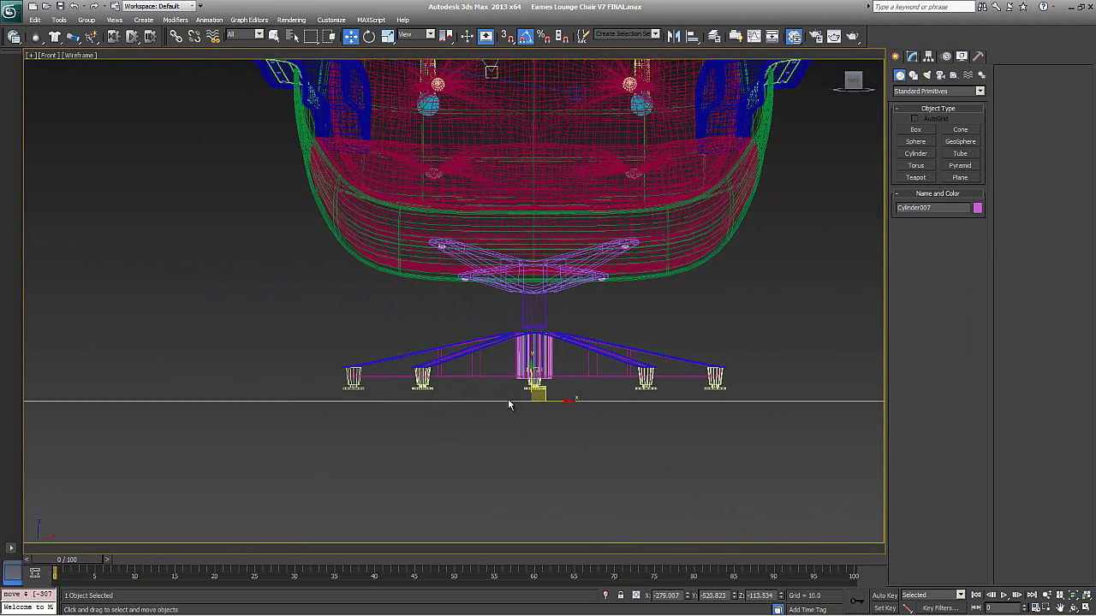
pyautogui.moveTo(531, 380); pyautogui.dragTo(561, 390)
pyautogui.scroll(-5, 610, 320)
pyautogui.moveTo(606, 335); pyautogui.dragTo(600, 352, button='middle')
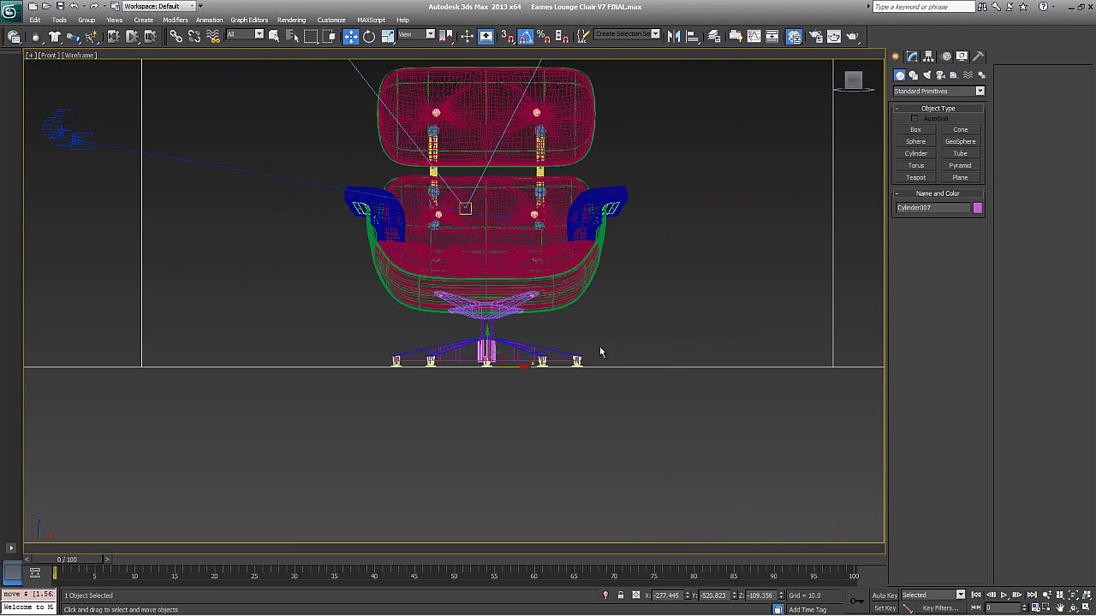
# Step: In the perspective view, move the cylinder along its Y axis until it is centred on the chair
pyautogui.press('p')
pyautogui.scroll(-8, 602, 351)
pyautogui.keyDown('alt'); pyautogui.moveTo(503, 305); pyautogui.dragTo(423, 385, button='middle'); pyautogui.keyUp('alt')
pyautogui.moveTo(414, 361); pyautogui.dragTo(464, 347)
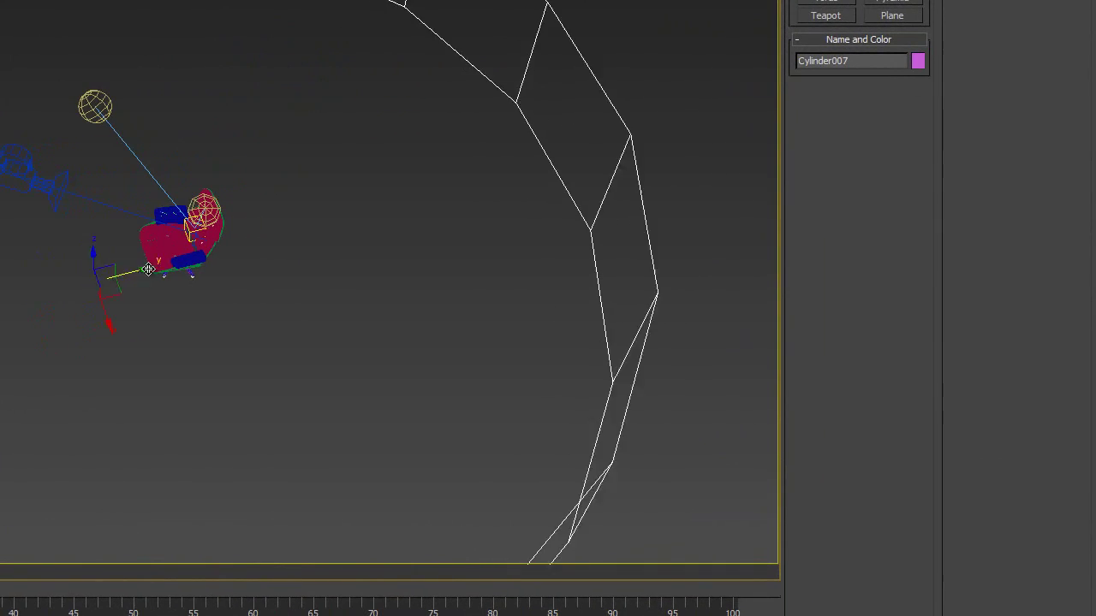
pyautogui.moveTo(148, 269); pyautogui.dragTo(213, 249)
# Step: Reduce the cylinder's radius to about 865, keeping the chair, lights and camera inside it
pyautogui.keyDown('alt'); pyautogui.moveTo(159, 350); pyautogui.dragTo(391, 297, button='middle'); pyautogui.keyUp('alt')
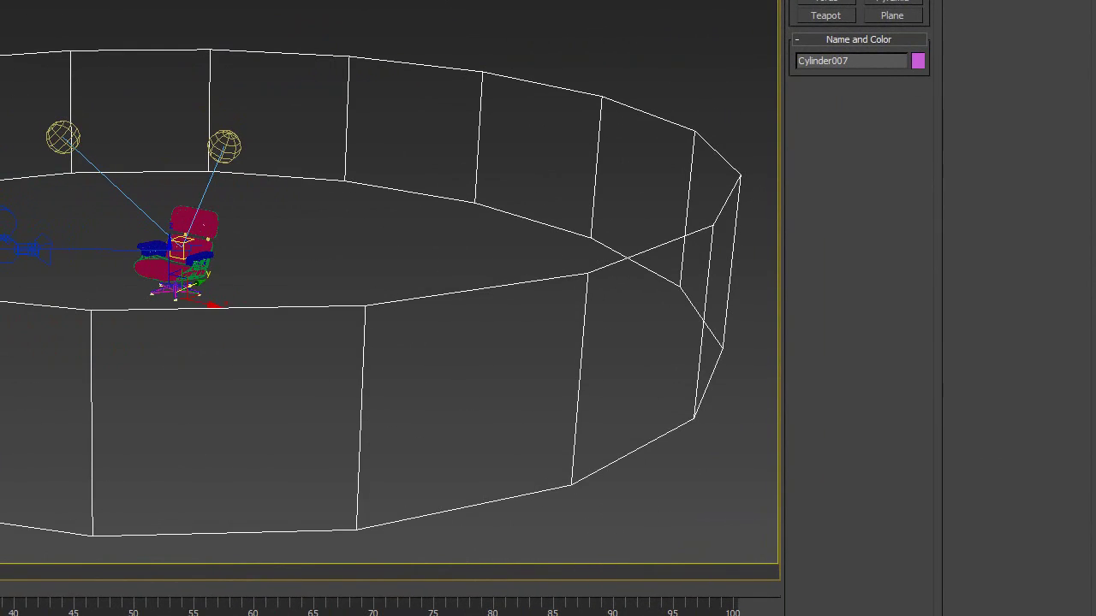
pyautogui.click(820, 0)
pyautogui.moveTo(920, 80); pyautogui.dragTo(917, 113)
pyautogui.keyDown('alt'); pyautogui.moveTo(286, 248); pyautogui.dragTo(194, 329, button='middle'); pyautogui.keyUp('alt')
pyautogui.scroll(3, 204, 257)
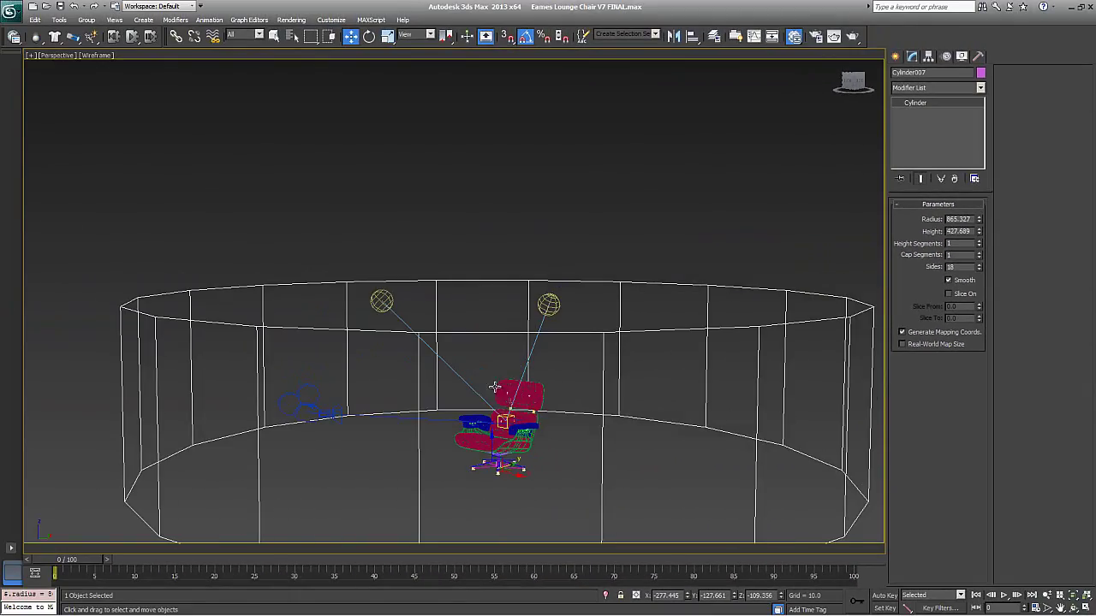
# Step: Convert the cylinder surrounding the chair to an Editable Poly
pyautogui.moveTo(494, 387); pyautogui.dragTo(482, 306, button='middle')
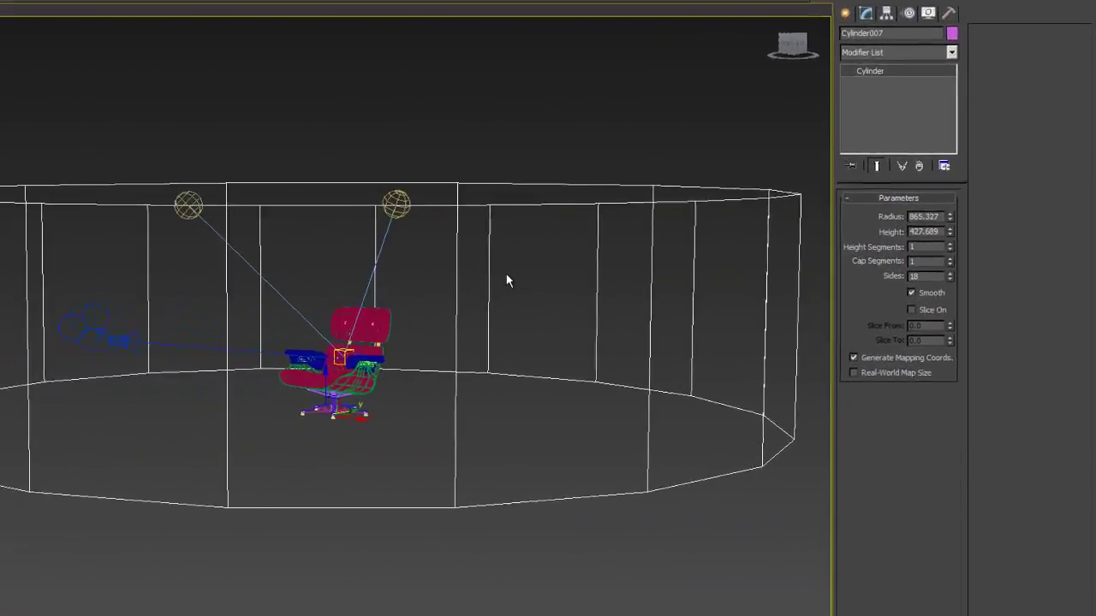
pyautogui.rightClick(619, 284)
pyautogui.moveTo(542, 469)
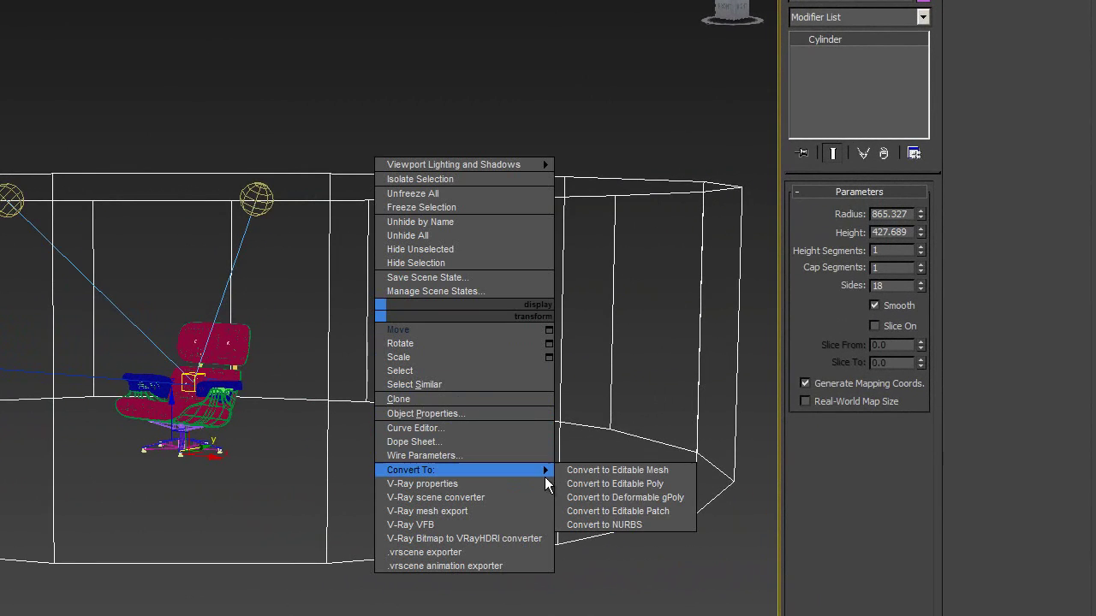
pyautogui.click(603, 485)
# Step: Delete the cylinder's top cap polygon and leave polygon editing
pyautogui.keyDown('alt'); pyautogui.moveTo(417, 365); pyautogui.dragTo(460, 338, button='middle'); pyautogui.keyUp('alt')
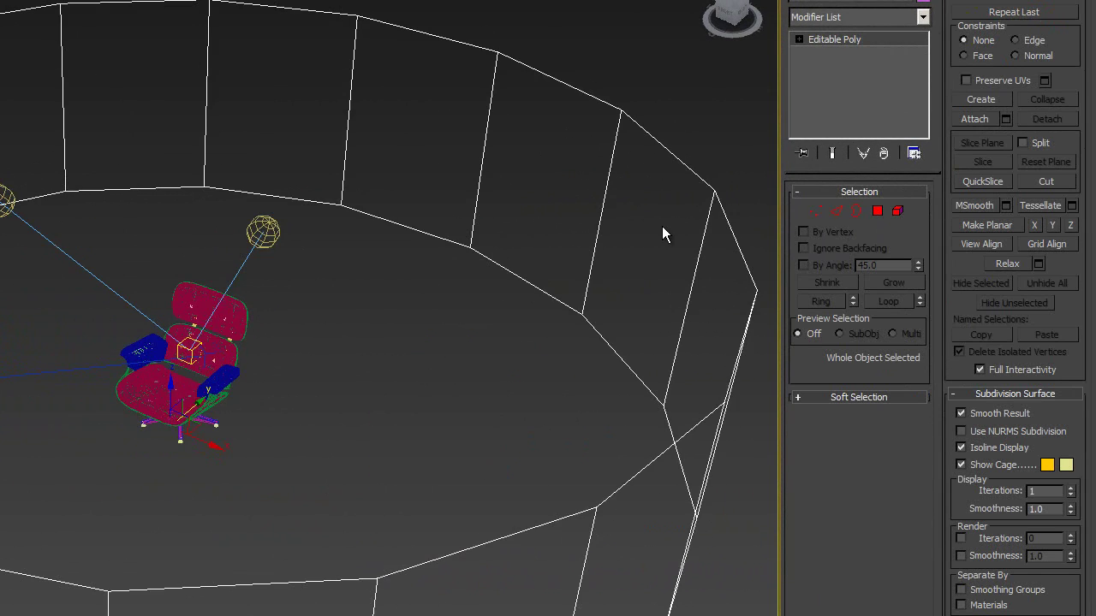
pyautogui.click(877, 211)
pyautogui.click(531, 306)
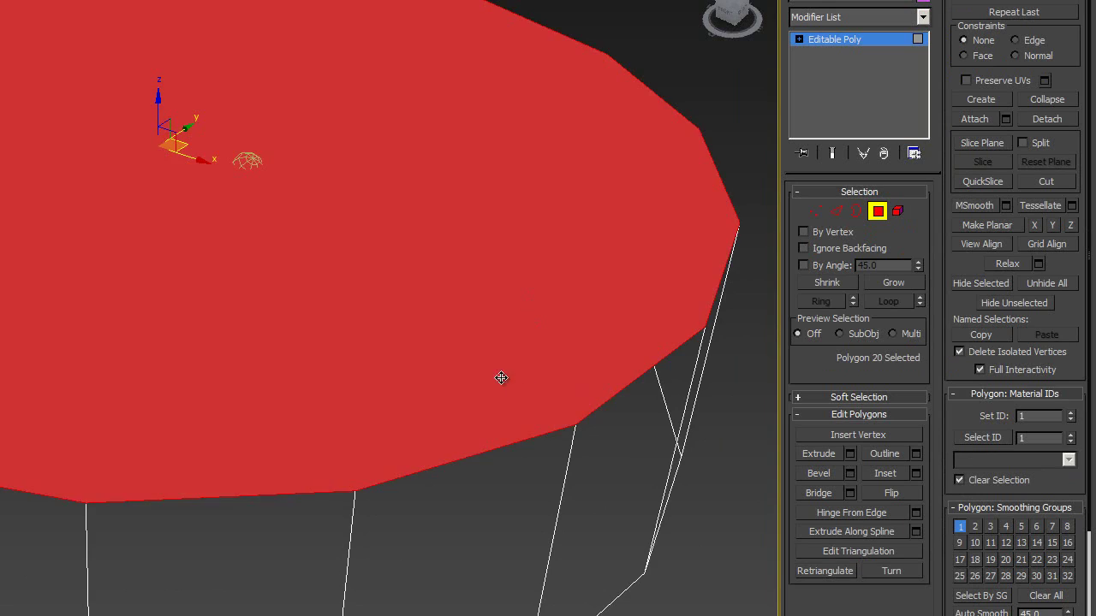
pyautogui.keyDown('alt'); pyautogui.moveTo(500, 378); pyautogui.dragTo(481, 345, button='middle'); pyautogui.keyUp('alt')
pyautogui.press('Delete')
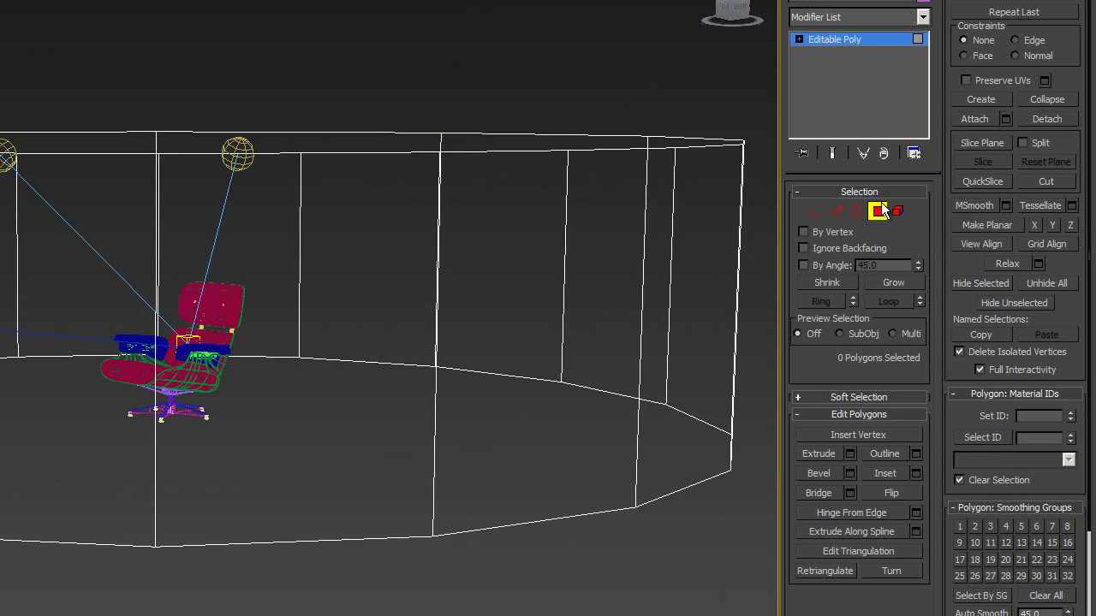
pyautogui.click(879, 211)
# Step: Show the open cylinder with shaded faces in the perspective view, looking into its interior from above
pyautogui.keyDown('alt'); pyautogui.moveTo(310, 193); pyautogui.dragTo(299, 245, button='middle'); pyautogui.keyUp('alt')
pyautogui.press('F3')
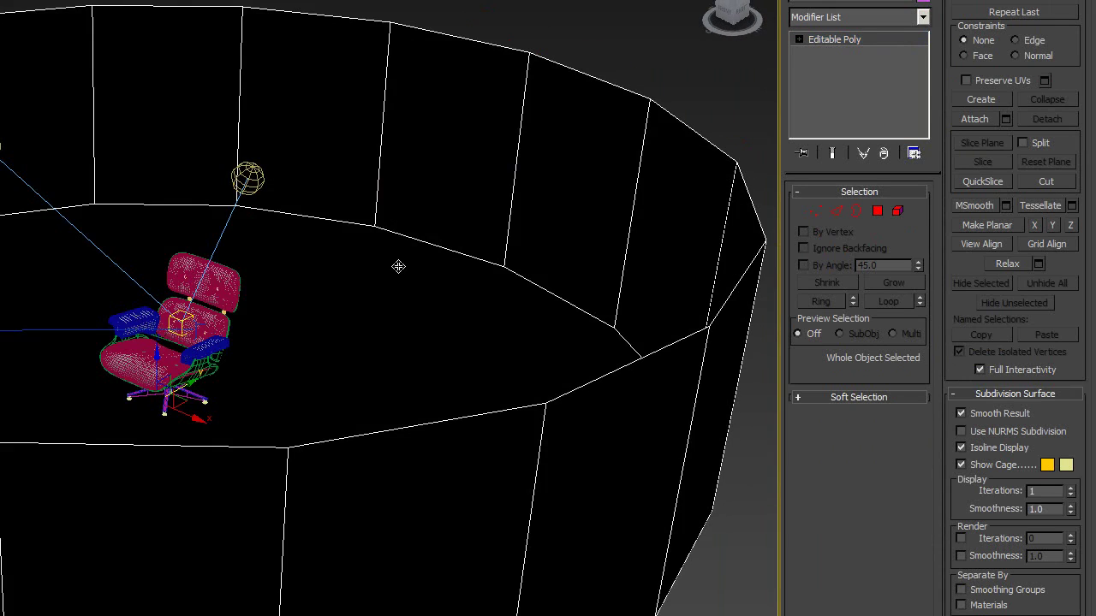
pyautogui.keyDown('alt'); pyautogui.moveTo(398, 266); pyautogui.dragTo(372, 285, button='middle'); pyautogui.keyUp('alt')
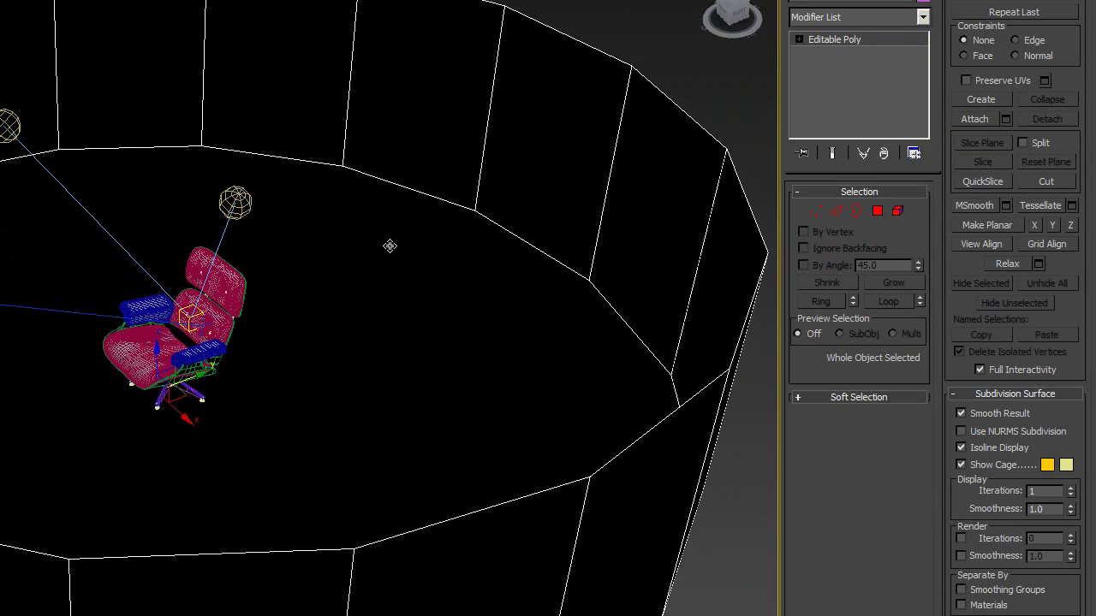
pyautogui.press('F3')
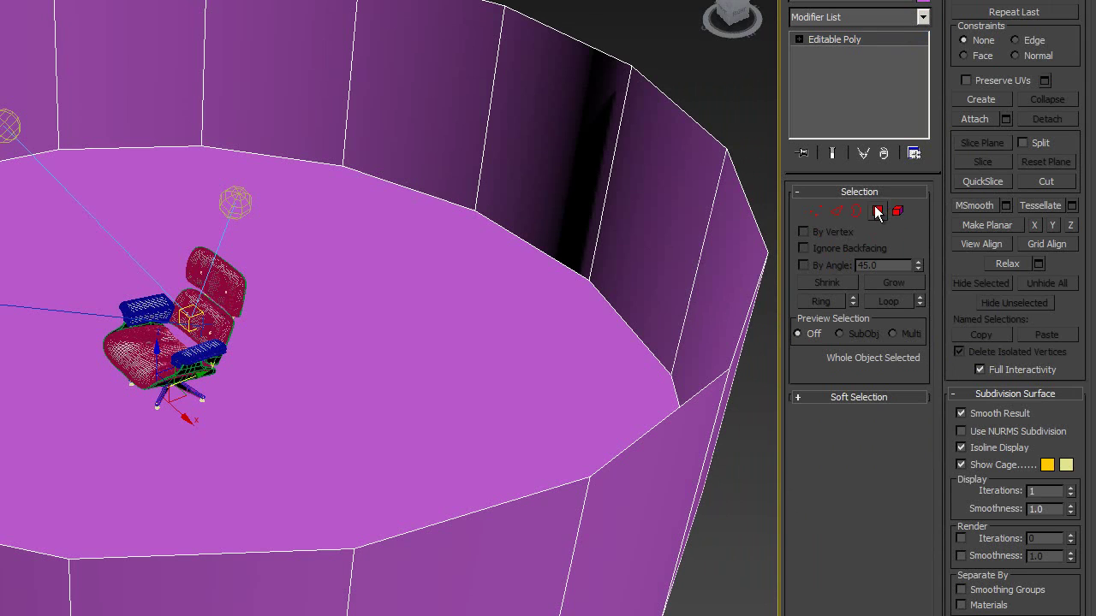
# Step: Select the cylinder's floor polygon, check it from below and above, and leave polygon editing
pyautogui.click(878, 211)
pyautogui.click(472, 339)
pyautogui.keyDown('alt'); pyautogui.moveTo(325, 401); pyautogui.dragTo(302, 261, button='middle'); pyautogui.keyUp('alt')
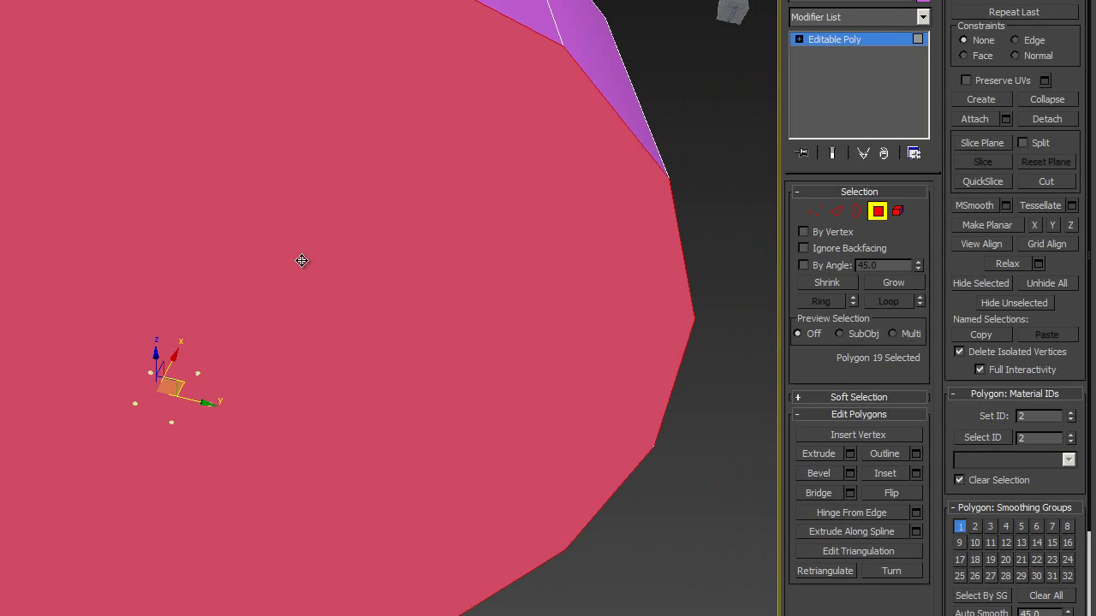
pyautogui.keyDown('alt'); pyautogui.moveTo(375, 241); pyautogui.dragTo(364, 325, button='middle'); pyautogui.keyUp('alt')
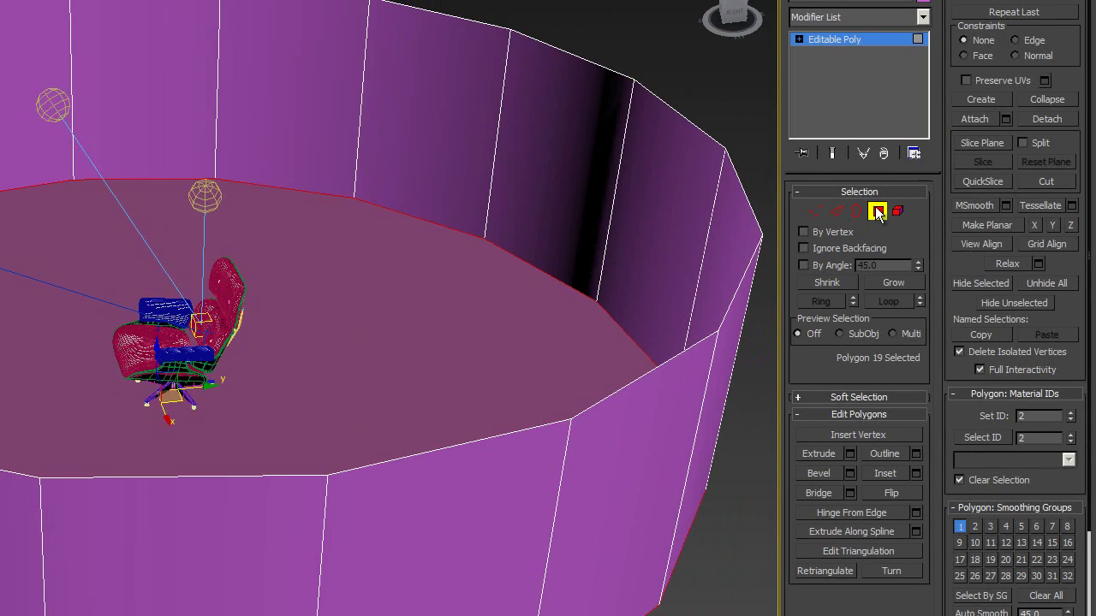
pyautogui.click(878, 211)
# Step: Apply a Normal modifier with Flip Normals to the cylinder so its faces point inward
pyautogui.click(923, 17)
pyautogui.moveTo(923, 72); pyautogui.dragTo(931, 347)
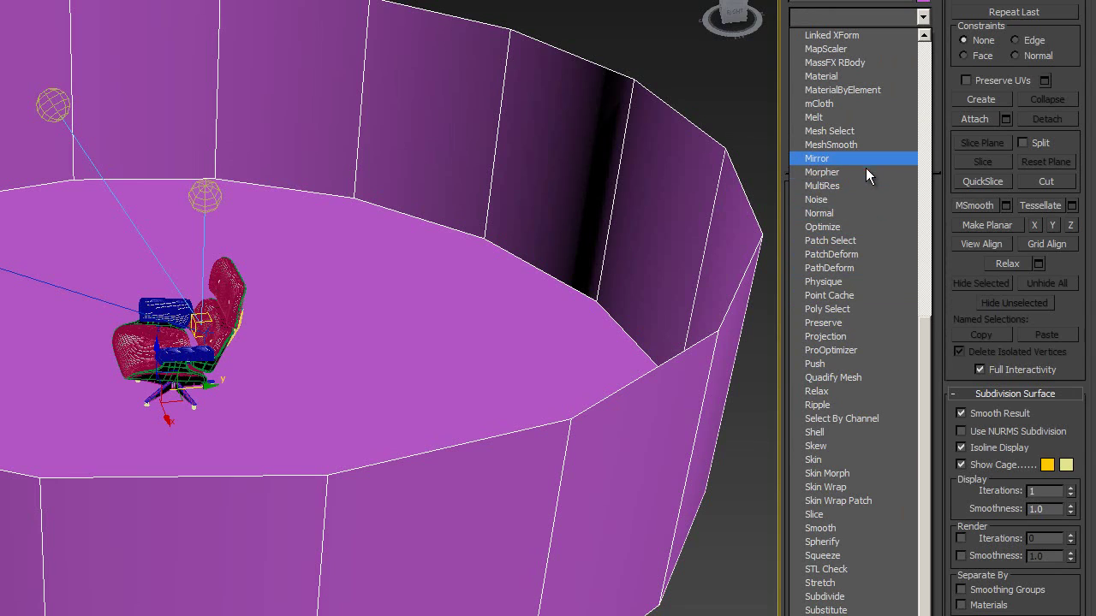
pyautogui.click(850, 212)
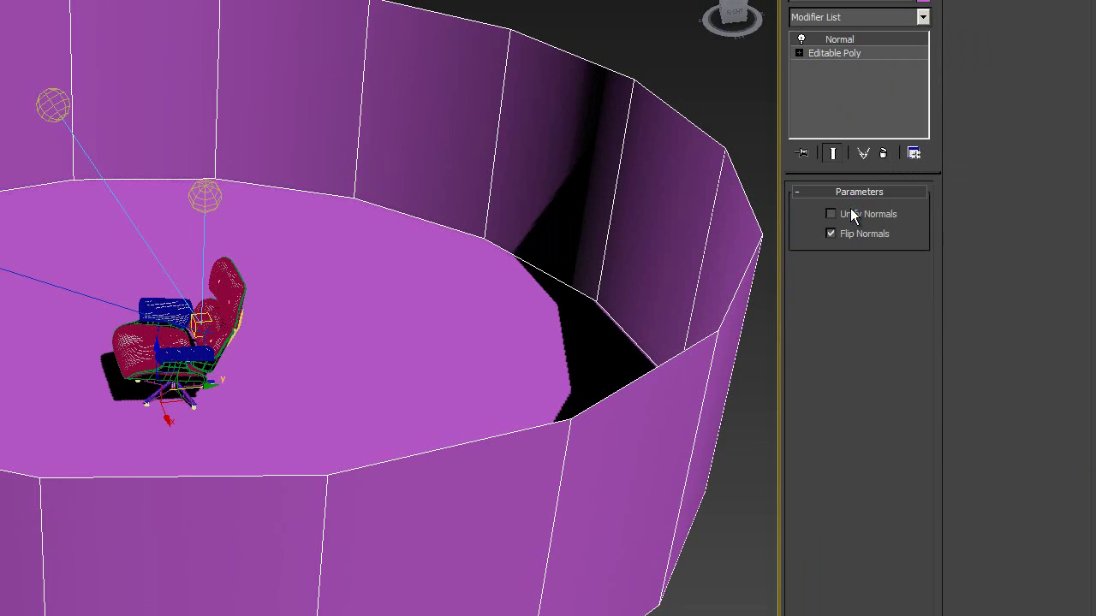
pyautogui.keyDown('alt'); pyautogui.moveTo(398, 360); pyautogui.dragTo(461, 382, button='middle'); pyautogui.keyUp('alt')
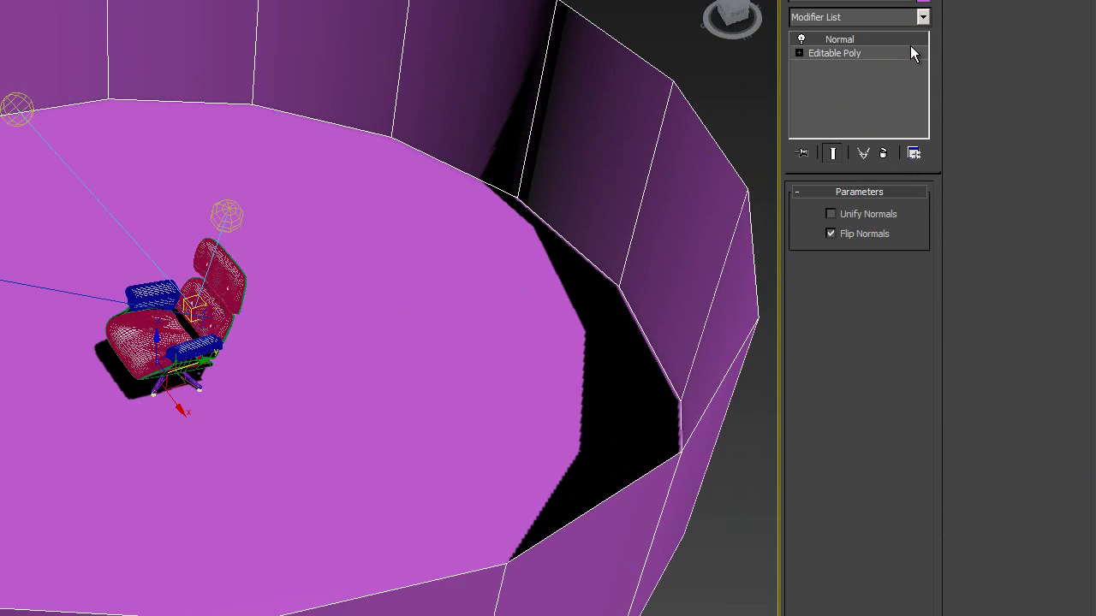
# Step: Collapse the flipped cylinder by converting it to an Editable Poly again
pyautogui.rightClick(499, 339)
pyautogui.moveTo(586, 489)
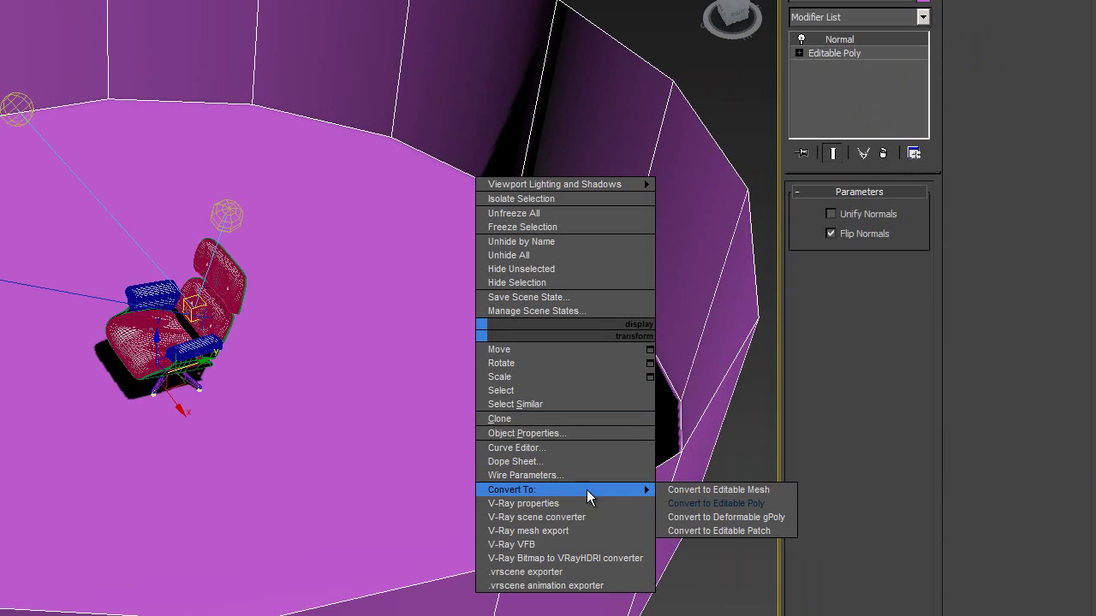
pyautogui.click(732, 505)
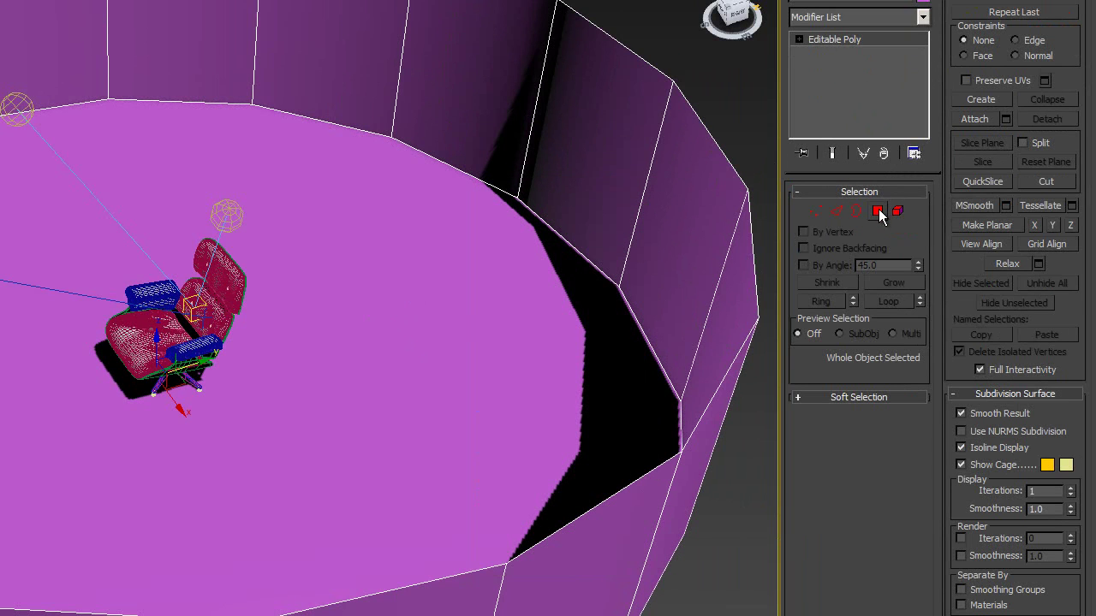
# Step: Select the cylinder's floor polygon and convert the selection to its surrounding edges in Edge mode
pyautogui.click(879, 212)
pyautogui.click(173, 321)
pyautogui.keyDown('alt'); pyautogui.moveTo(421, 310); pyautogui.dragTo(406, 337, button='middle'); pyautogui.keyUp('alt')
pyautogui.moveTo(315, 227); pyautogui.dragTo(329, 211, button='middle')
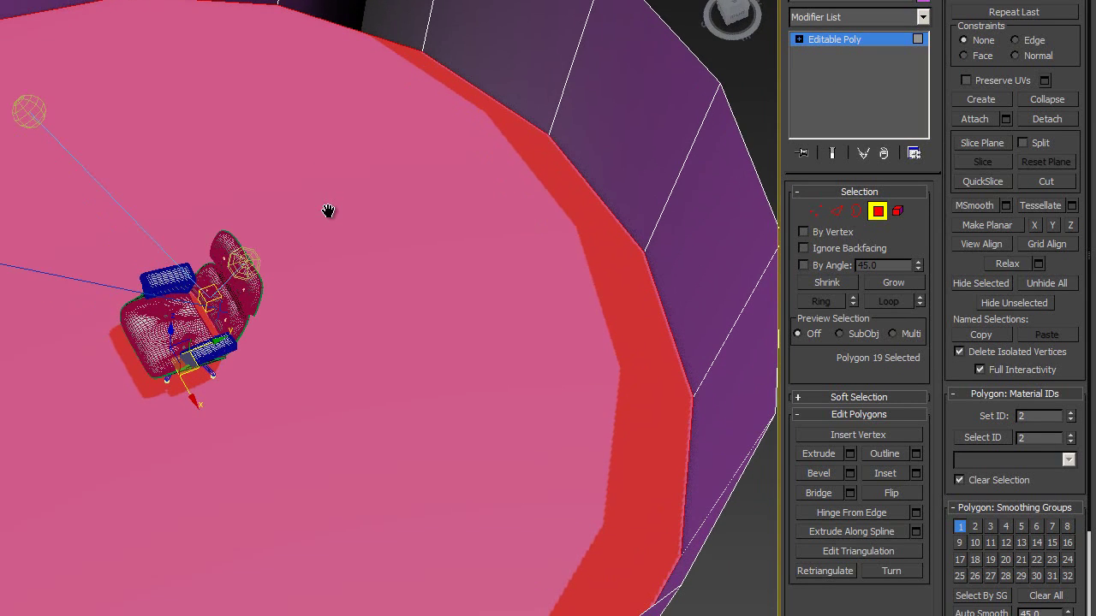
pyautogui.rightClick(437, 252)
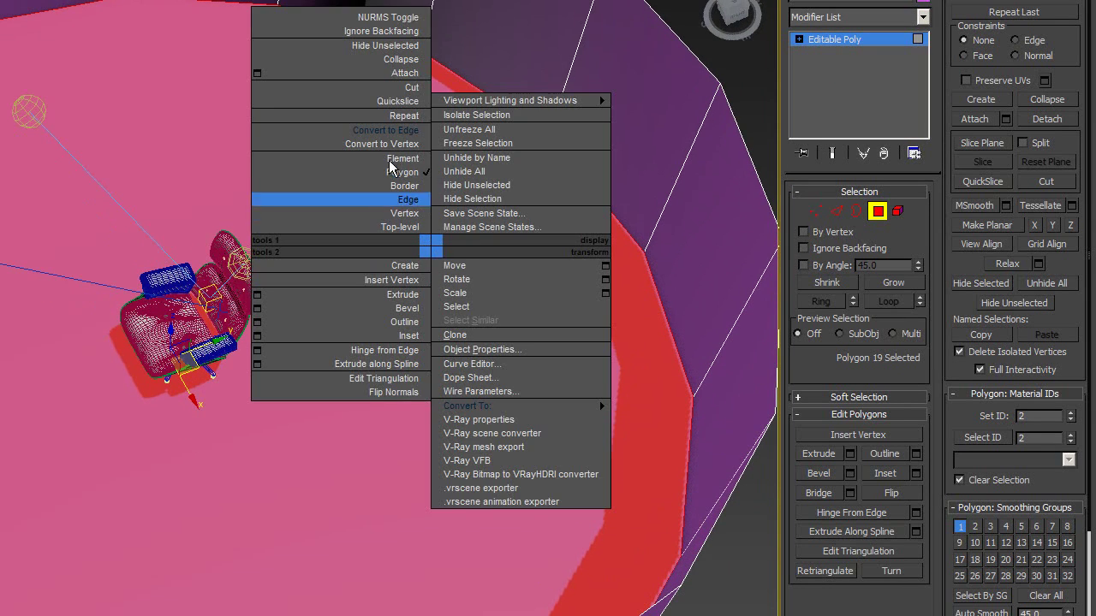
pyautogui.click(396, 133)
pyautogui.press('2')
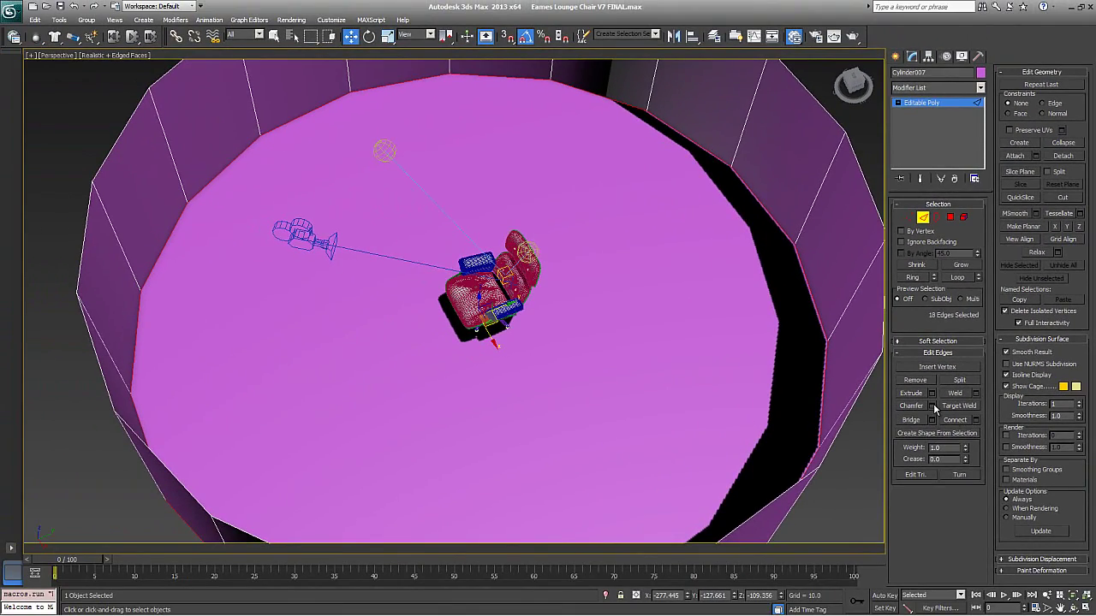
# Step: Chamfer the selected floor border edges by about 139 units to bevel the floor-to-wall corner
pyautogui.click(932, 406)
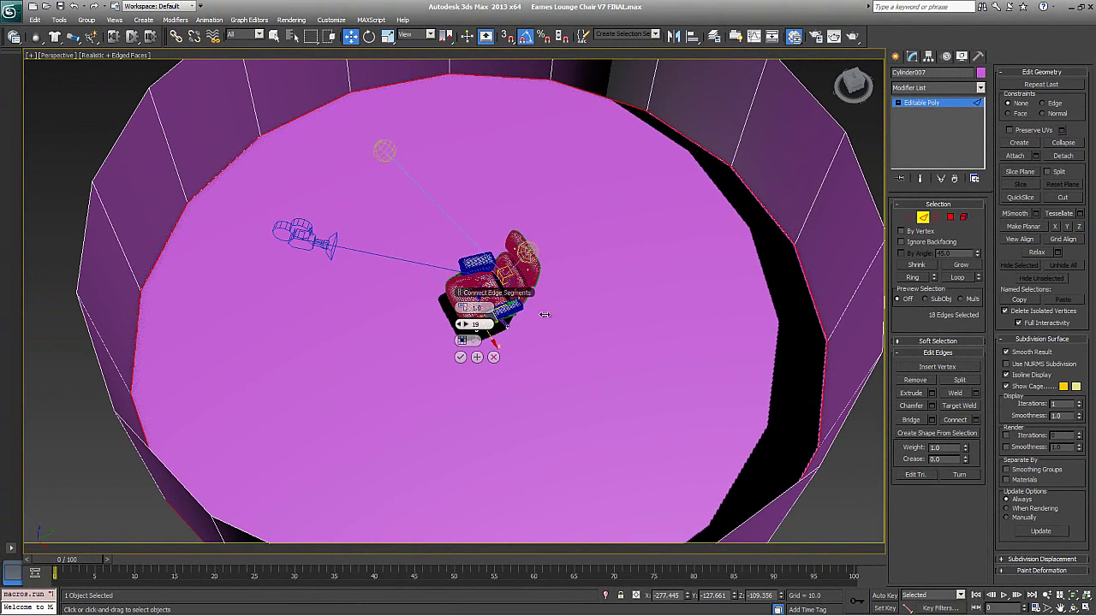
pyautogui.moveTo(624, 302); pyautogui.dragTo(273, 345)
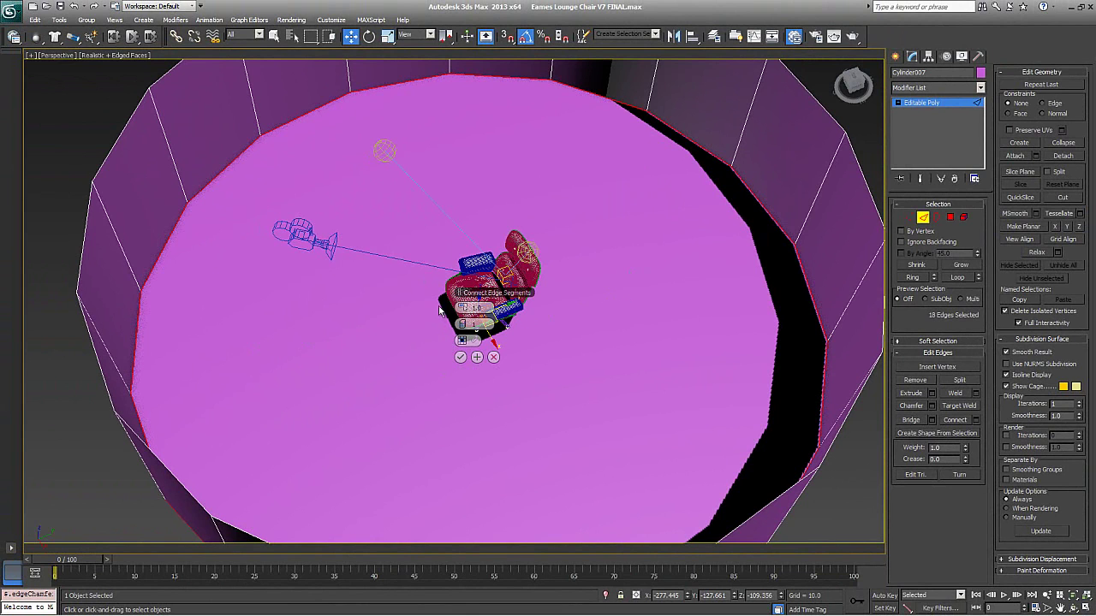
pyautogui.moveTo(464, 308); pyautogui.dragTo(935, 258)
pyautogui.keyDown('alt'); pyautogui.moveTo(531, 292); pyautogui.dragTo(529, 325, button='middle'); pyautogui.keyUp('alt')
pyautogui.scroll(5, 529, 326)
pyautogui.keyDown('alt'); pyautogui.moveTo(605, 294); pyautogui.dragTo(571, 285, button='middle'); pyautogui.keyUp('alt')
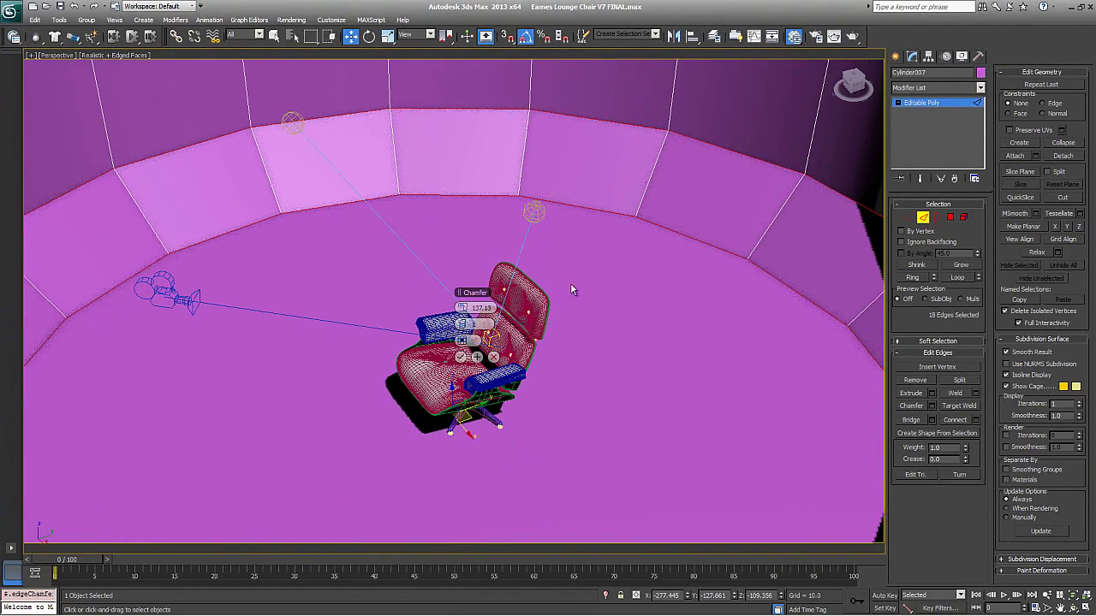
pyautogui.moveTo(465, 308); pyautogui.dragTo(471, 308)
pyautogui.keyDown('alt'); pyautogui.moveTo(618, 295); pyautogui.dragTo(550, 310, button='middle'); pyautogui.keyUp('alt')
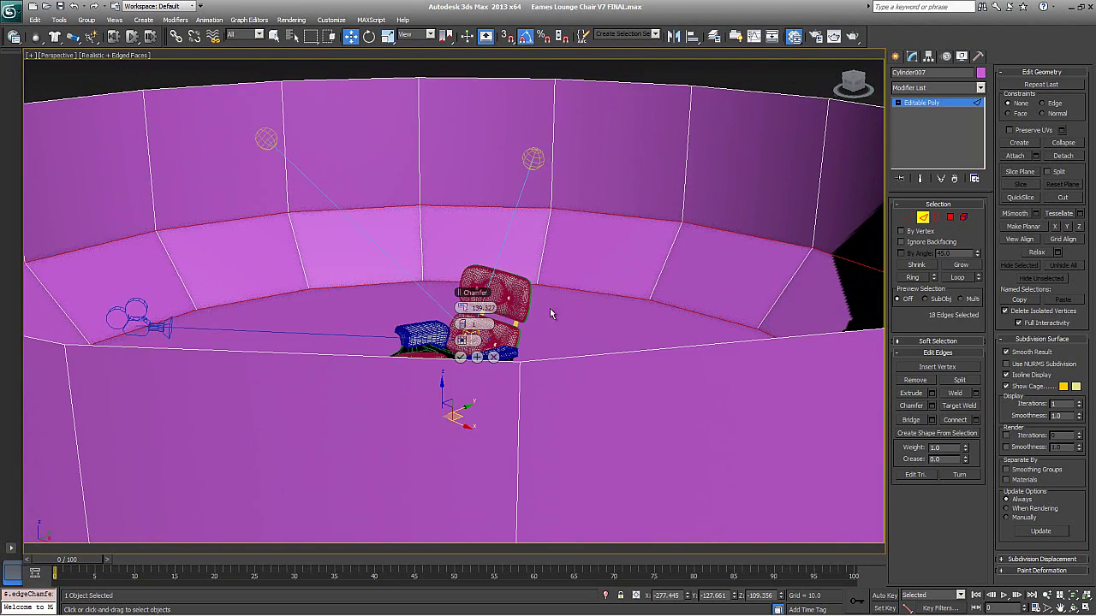
# Step: Set the chamfer to 4 segments, apply it, and leave edge editing
pyautogui.click(465, 325)
pyautogui.click(465, 324)
pyautogui.click(465, 324)
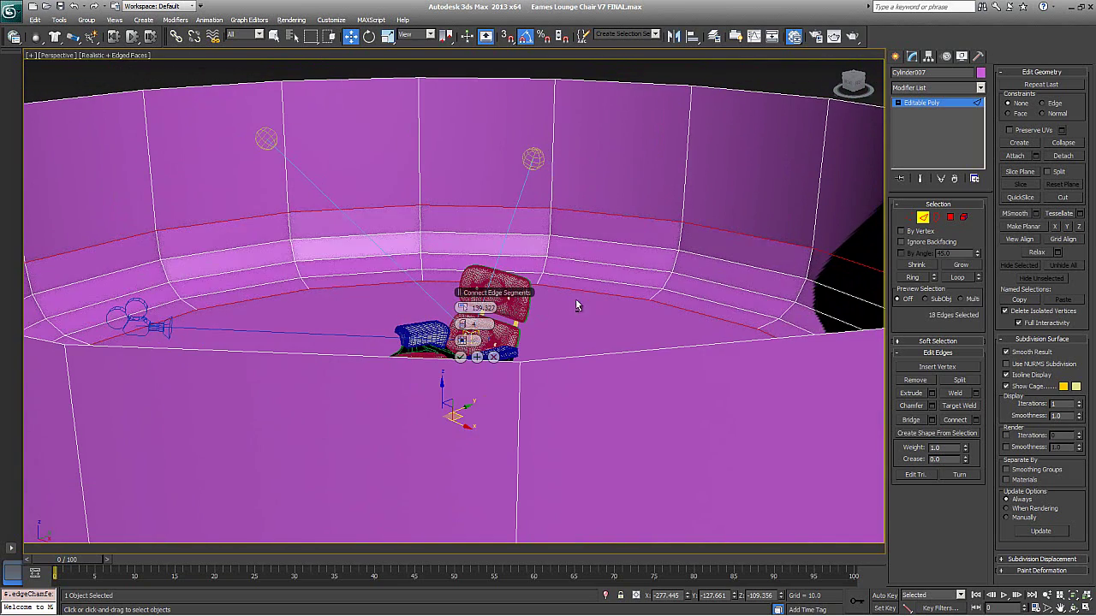
pyautogui.moveTo(578, 303)
pyautogui.keyDown('alt'); pyautogui.mouseDown(button='middle')
pyautogui.moveTo(567, 307)
pyautogui.moveTo(578, 303)
pyautogui.mouseUp(button='middle'); pyautogui.keyUp('alt')
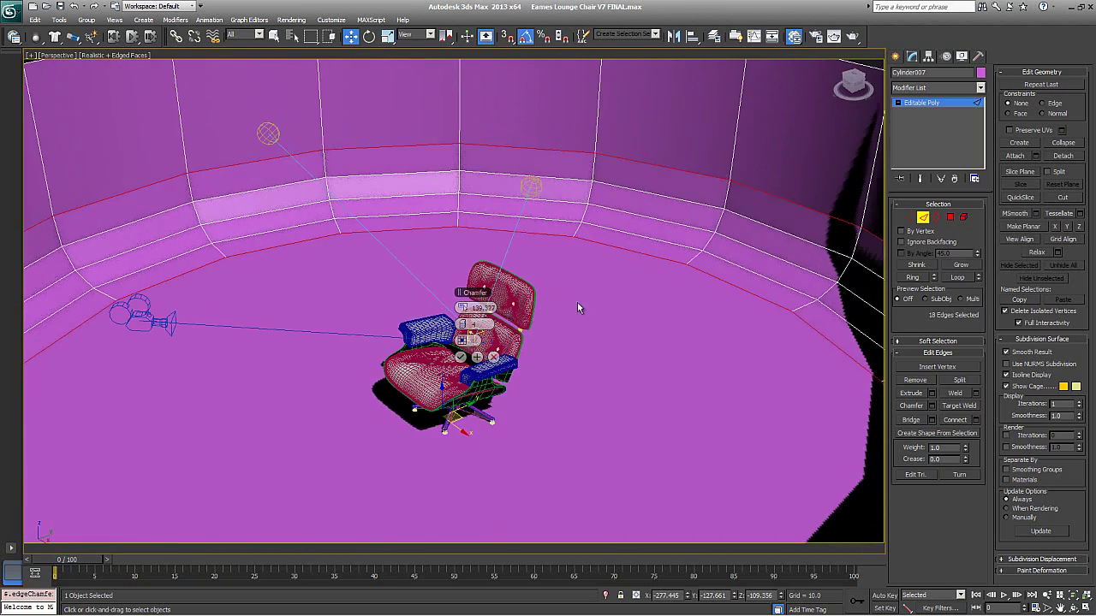
pyautogui.click(460, 357)
pyautogui.click(923, 217)
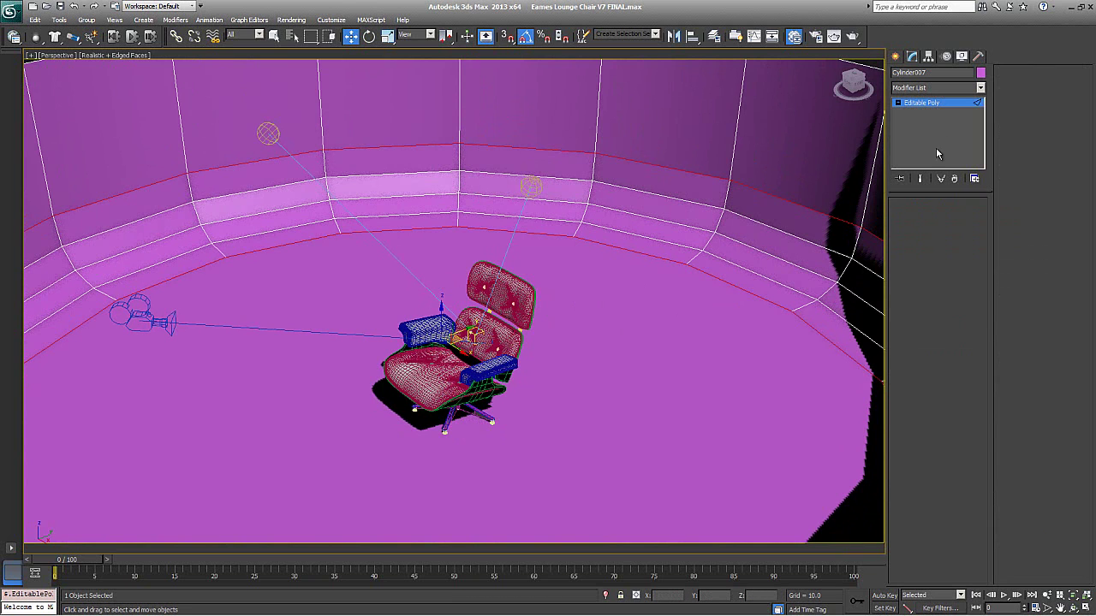
# Step: Apply a TurboSmooth modifier to the chamfered cylinder
pyautogui.click(981, 90)
pyautogui.scroll(-10, 937, 343)
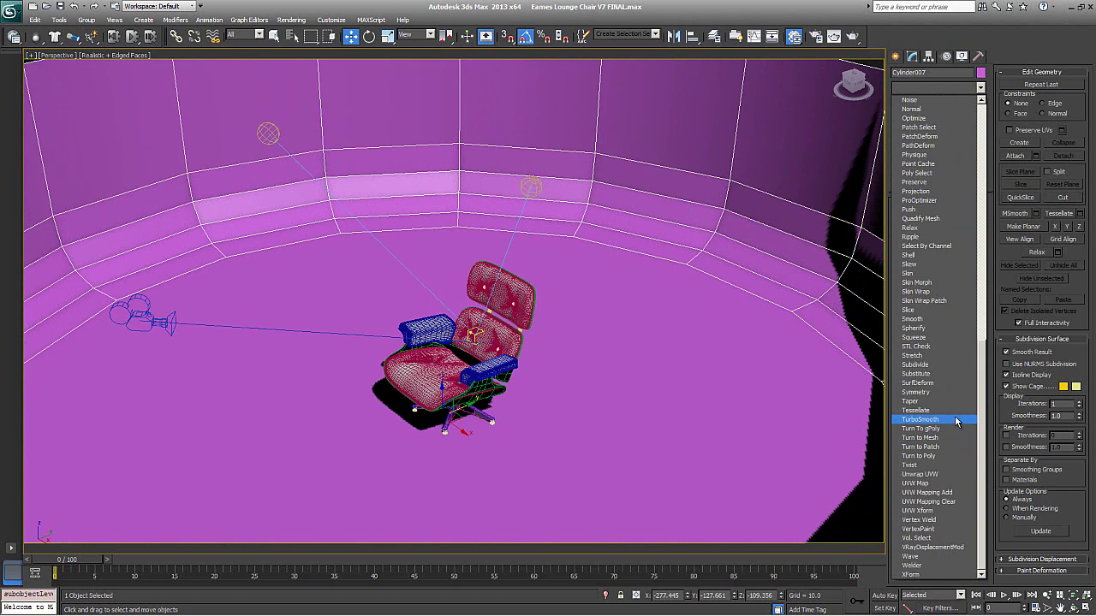
pyautogui.click(957, 421)
pyautogui.keyDown('alt'); pyautogui.moveTo(625, 279); pyautogui.dragTo(605, 349, button='middle'); pyautogui.keyUp('alt')
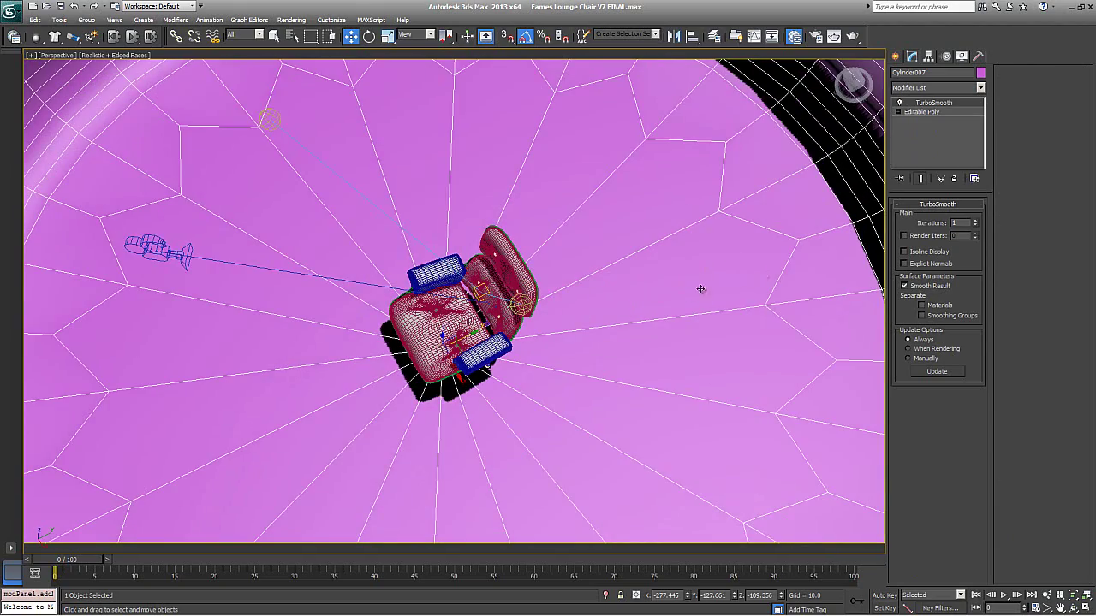
# Step: Examine the smoothed cylinder's floor mesh and rounded wall transition around the chair from several angles
pyautogui.keyDown('alt'); pyautogui.moveTo(734, 283); pyautogui.dragTo(634, 266, button='middle'); pyautogui.keyUp('alt')
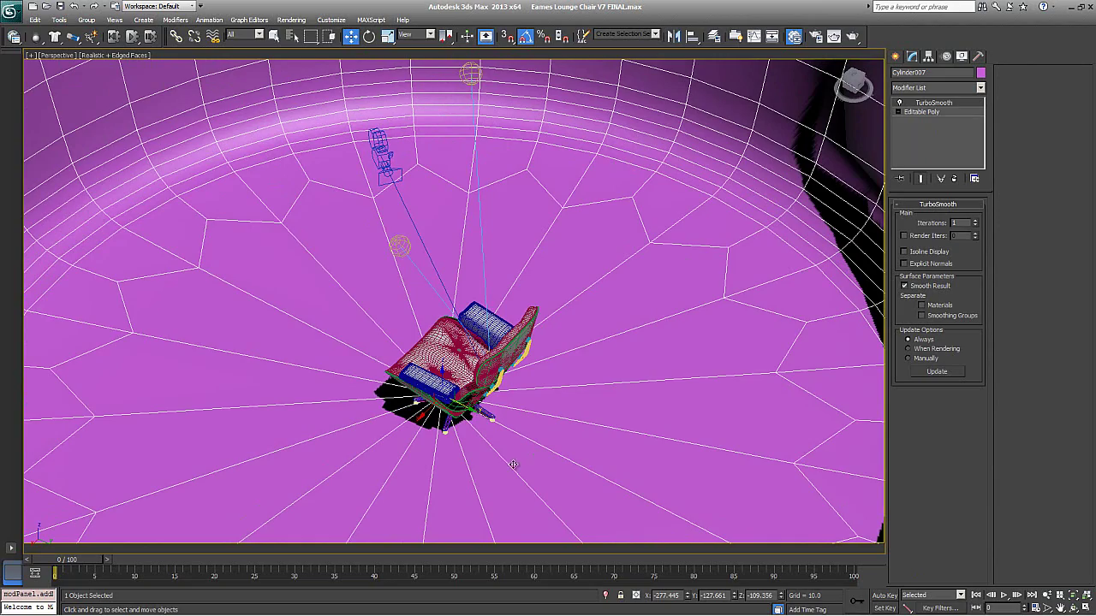
pyautogui.keyDown('alt'); pyautogui.moveTo(537, 349); pyautogui.dragTo(666, 335, button='middle'); pyautogui.keyUp('alt')
pyautogui.scroll(3, 666, 334)
pyautogui.moveTo(589, 366); pyautogui.dragTo(649, 340, button='middle')
pyautogui.scroll(-6, 649, 341)
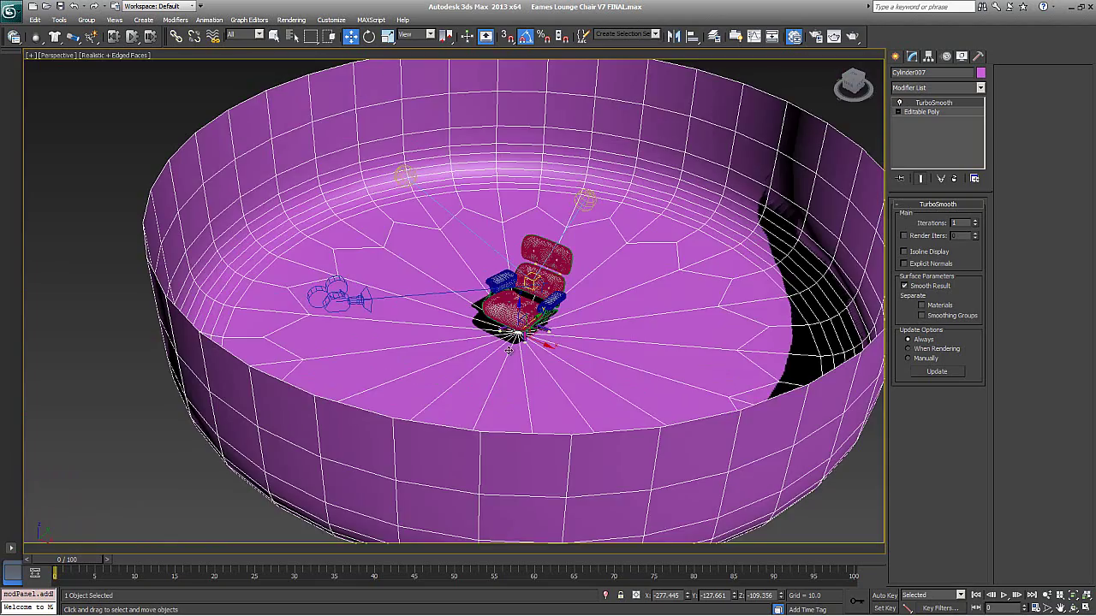
pyautogui.keyDown('alt'); pyautogui.moveTo(508, 349); pyautogui.dragTo(523, 380, button='middle'); pyautogui.keyUp('alt')
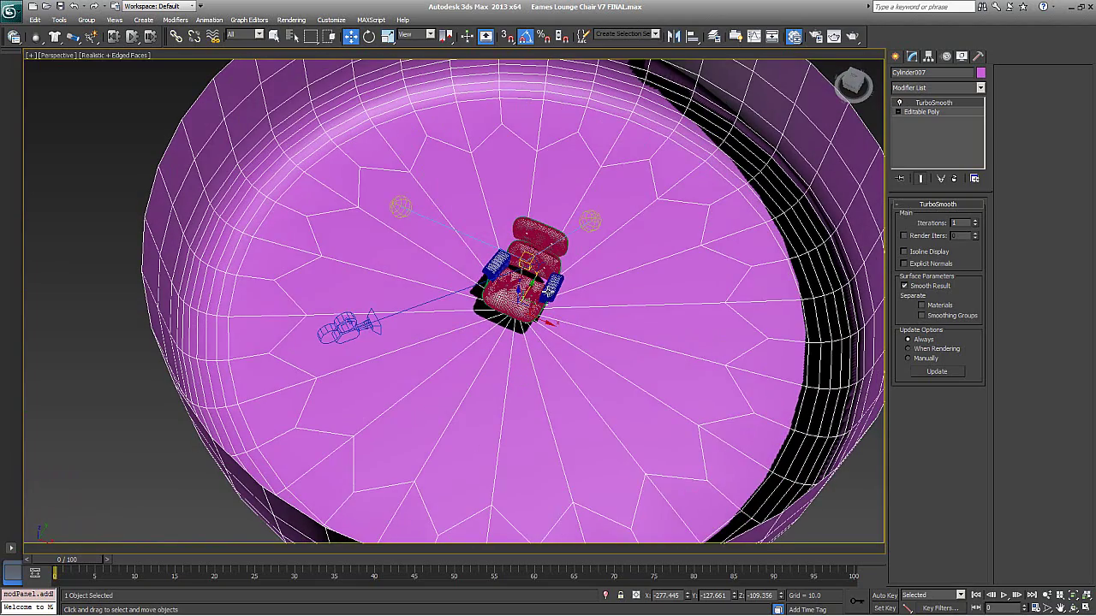
pyautogui.keyDown('alt'); pyautogui.moveTo(462, 308); pyautogui.dragTo(502, 292, button='middle'); pyautogui.keyUp('alt')
pyautogui.scroll(3, 503, 292)
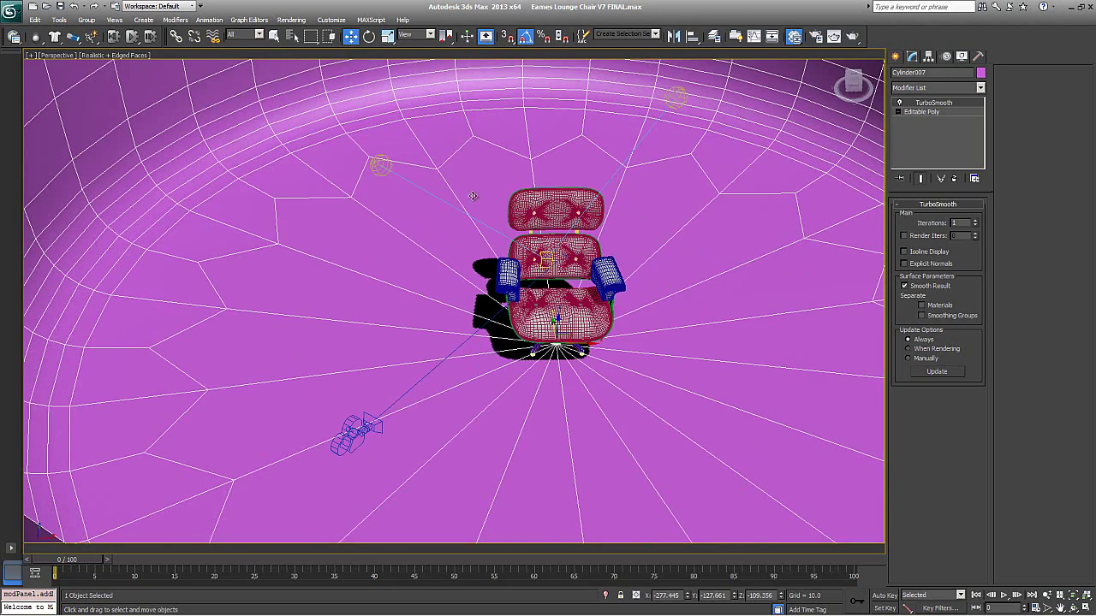
pyautogui.scroll(3, 596, 276)
pyautogui.moveTo(613, 308); pyautogui.dragTo(519, 241, button='middle')
pyautogui.scroll(-3, 816, 215)
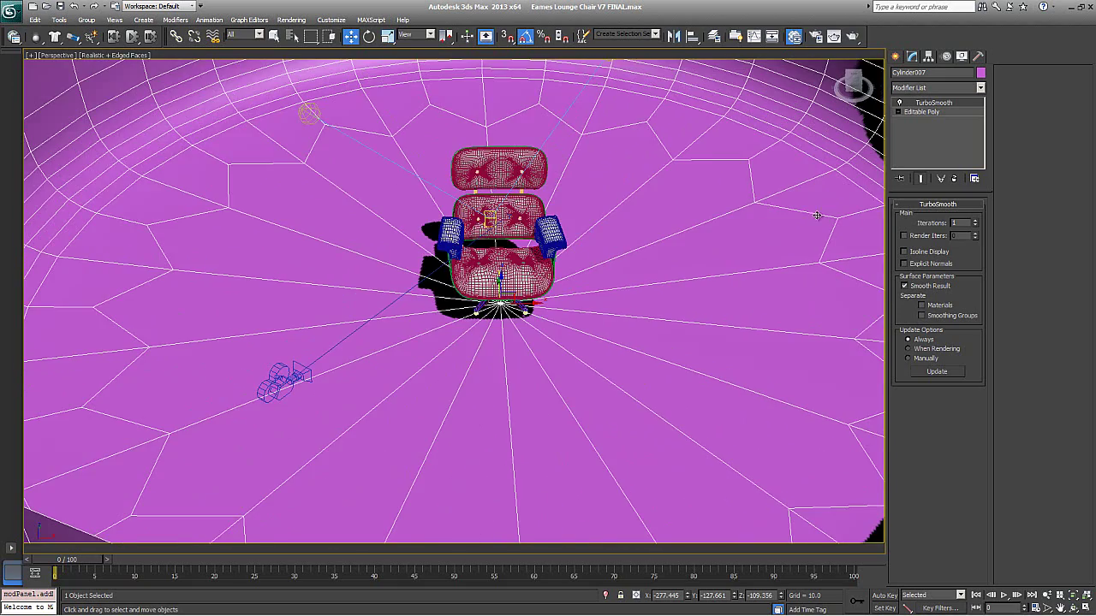
# Step: Set the cylinder's TurboSmooth iterations to 3
pyautogui.click(976, 221)
pyautogui.click(976, 221)
pyautogui.keyDown('alt'); pyautogui.moveTo(554, 290); pyautogui.dragTo(518, 306, button='middle'); pyautogui.keyUp('alt')
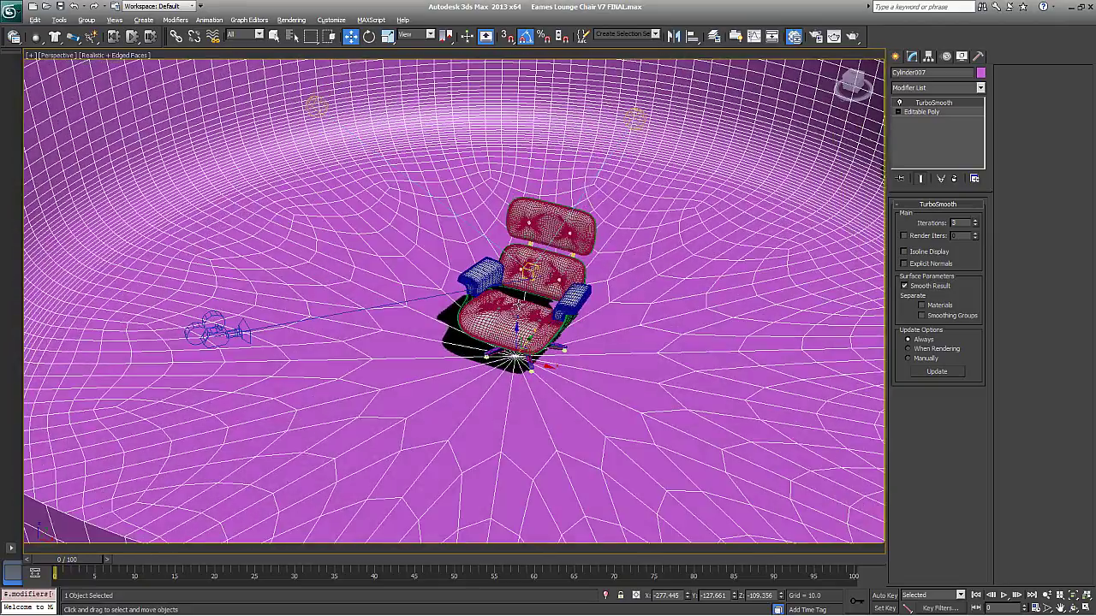
# Step: Assign the existing light grey Standard material to the cylinder in the Slate Material Editor, then close the editor
pyautogui.press('m')
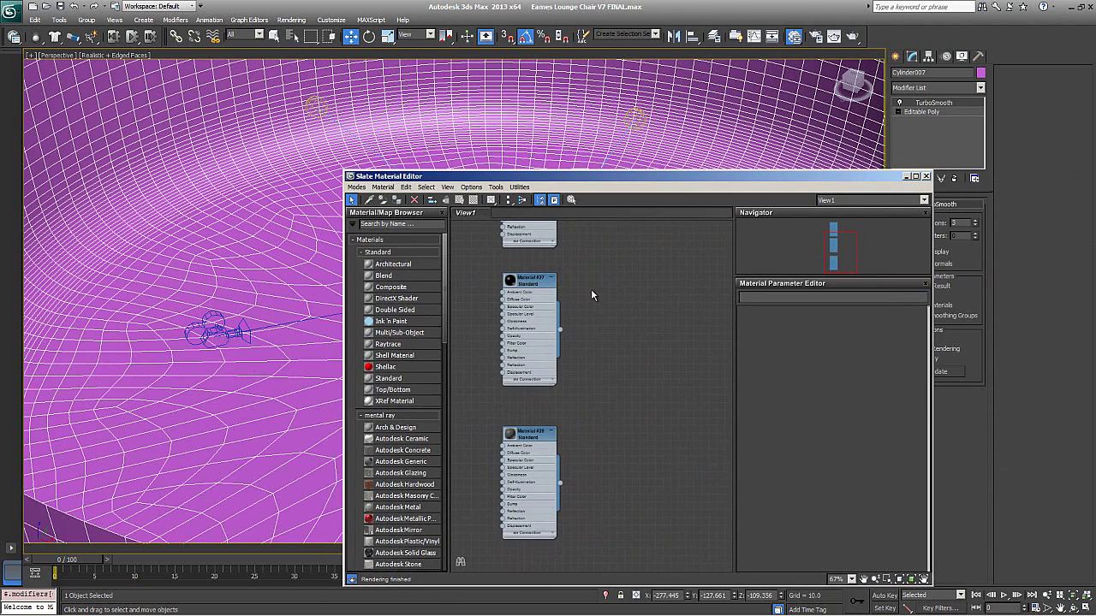
pyautogui.moveTo(599, 281); pyautogui.dragTo(657, 429, button='middle')
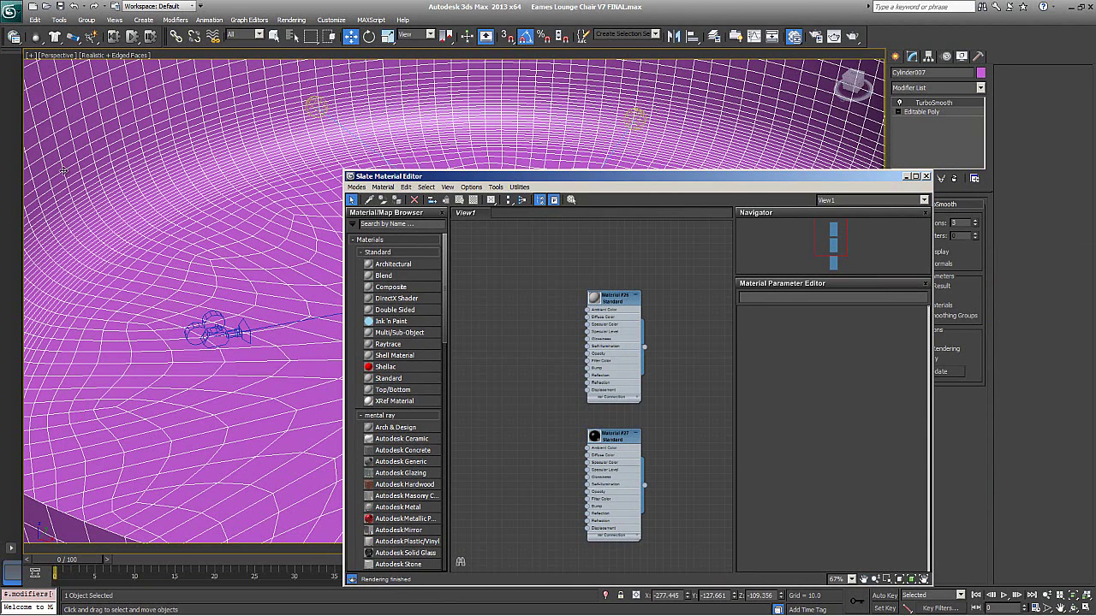
pyautogui.click(126, 172)
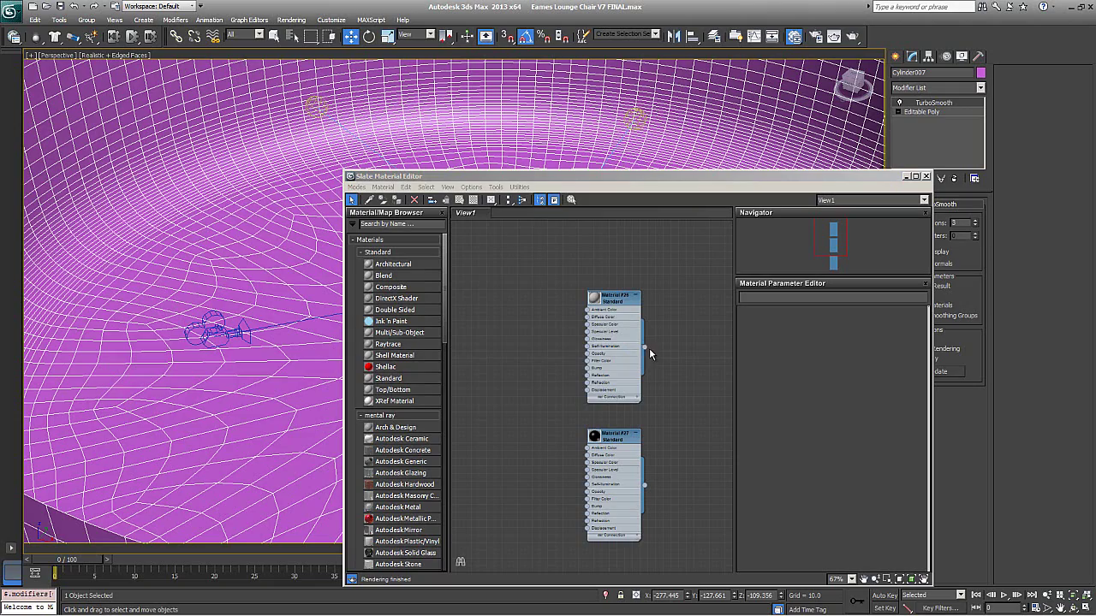
pyautogui.moveTo(645, 347); pyautogui.dragTo(183, 180)
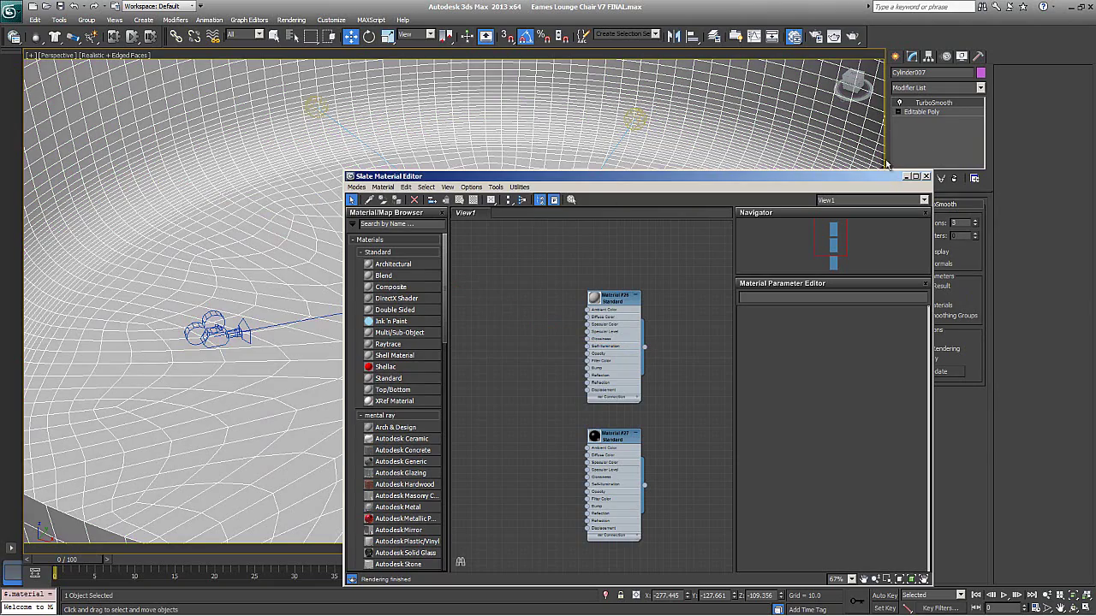
pyautogui.click(927, 177)
# Step: Switch the viewport to the Camera001 view and start a render of the chair against the backdrop
pyautogui.moveTo(494, 211); pyautogui.dragTo(458, 249, button='middle')
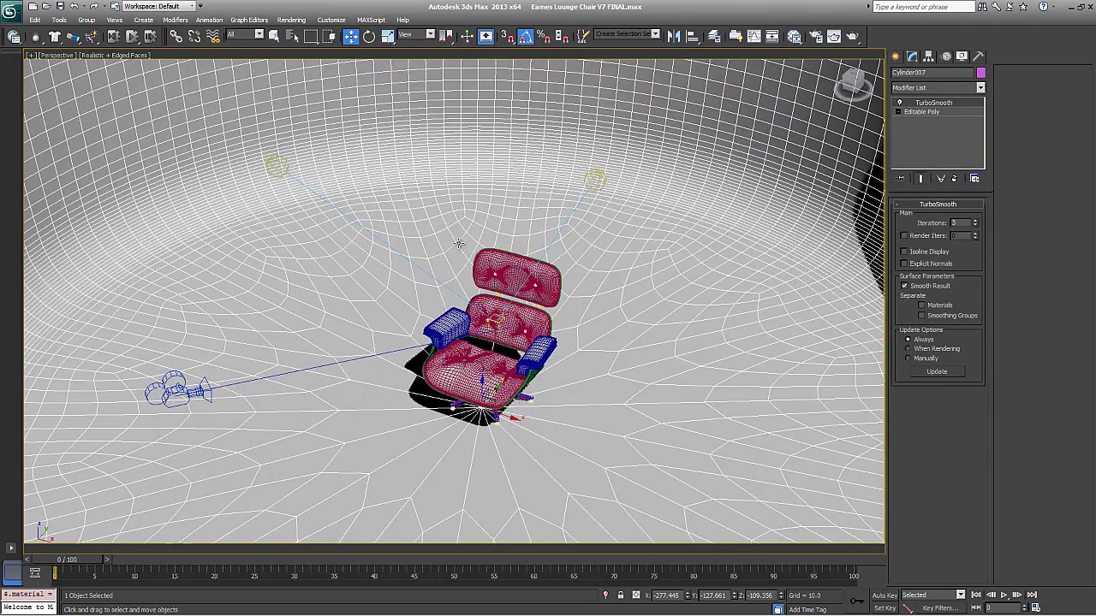
pyautogui.press('c')
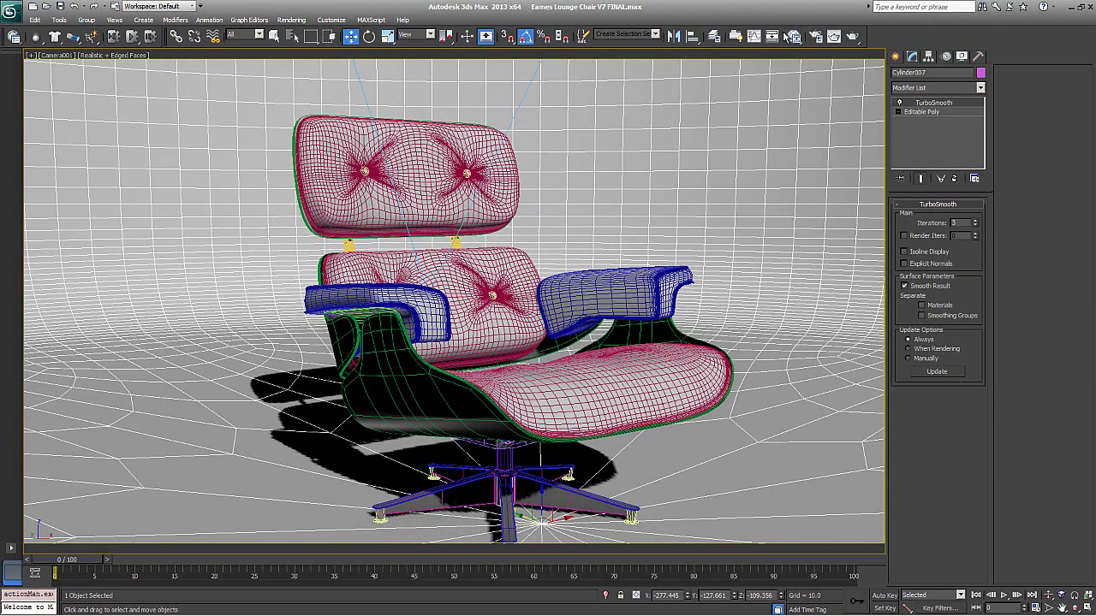
pyautogui.click(853, 36)
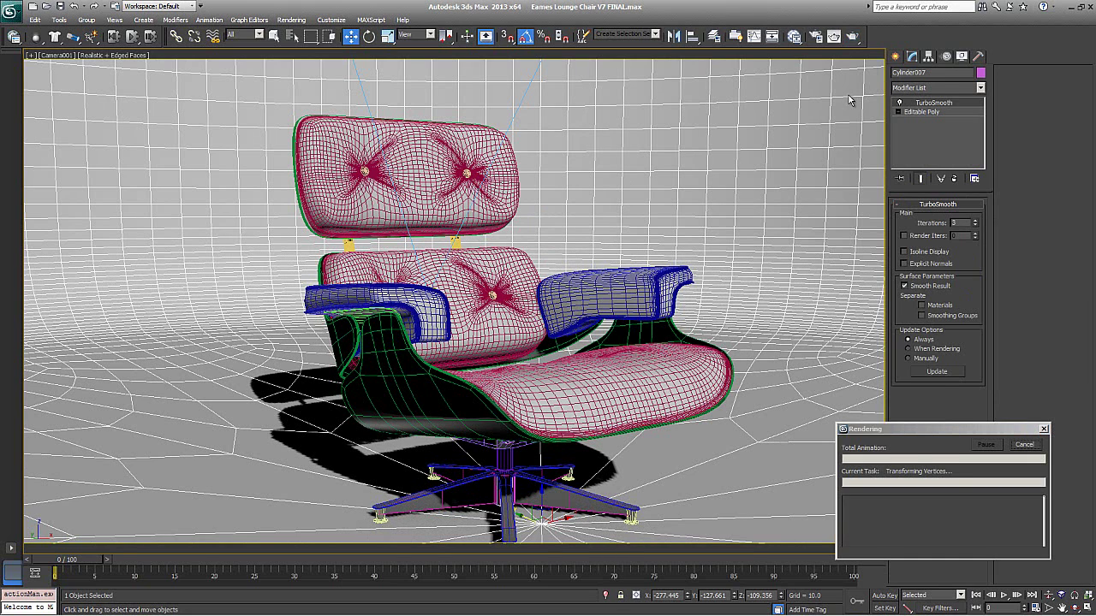